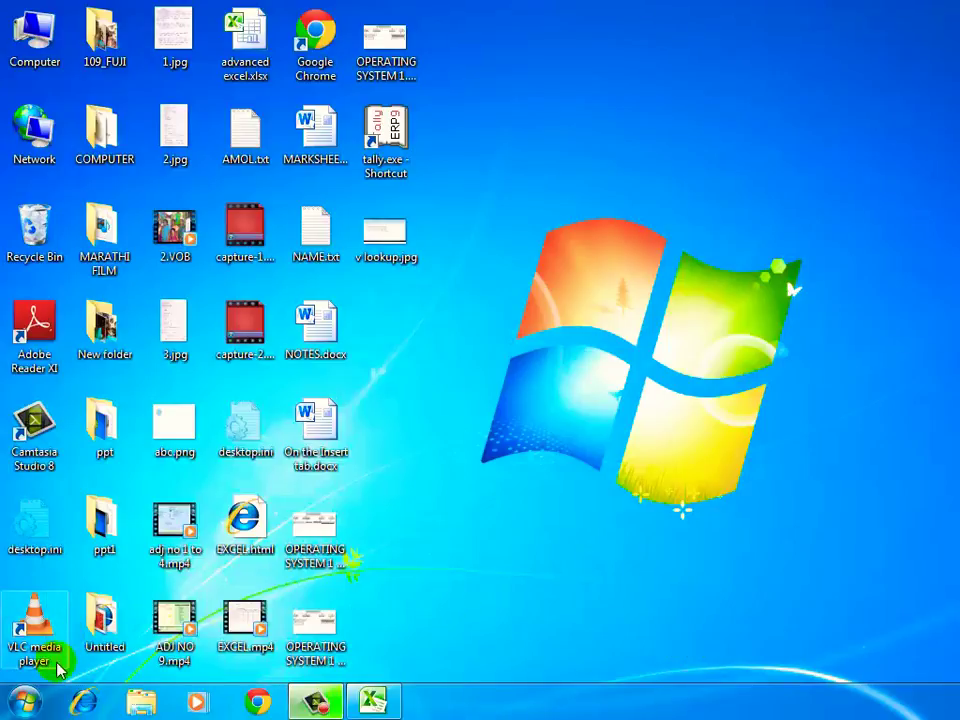
- Browse the list of all installed programs and expand the Microsoft Office group to view its applications
click(27, 706)
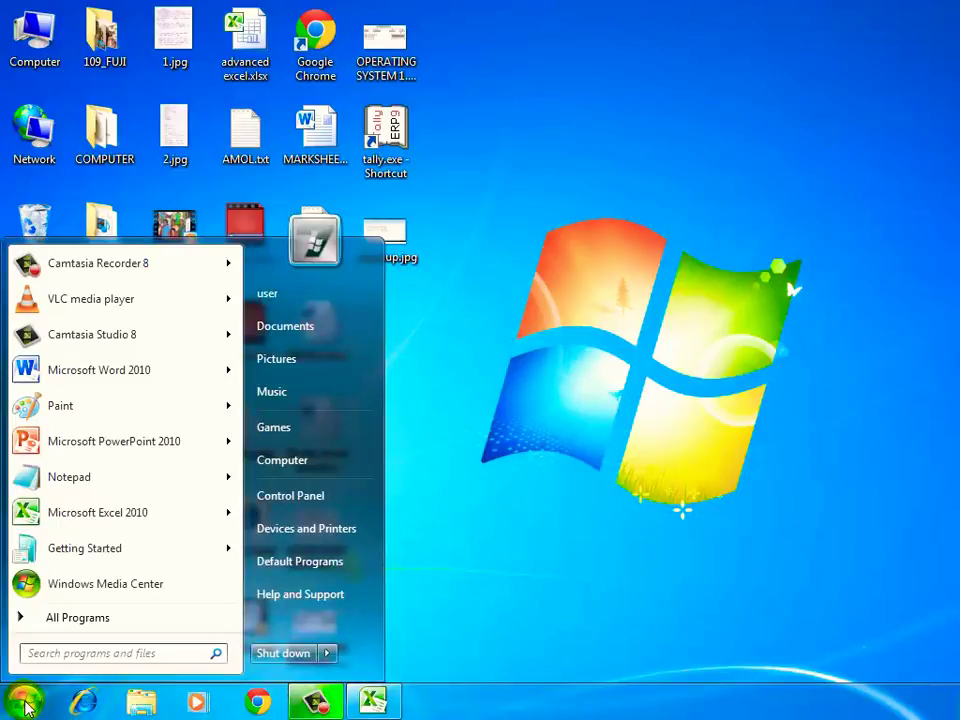
click(128, 627)
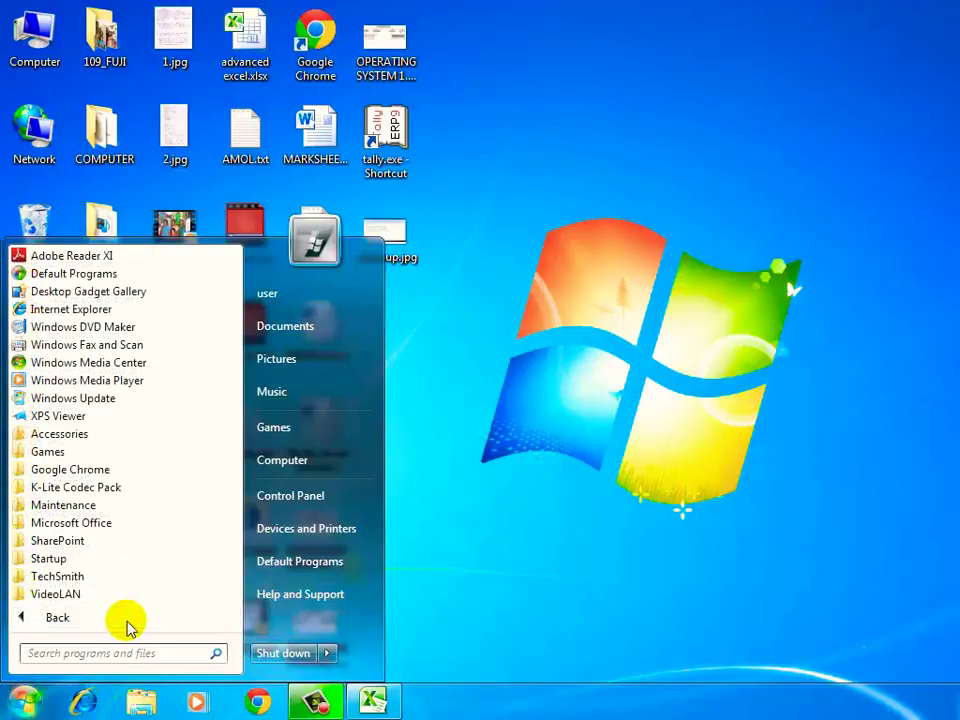
click(60, 625)
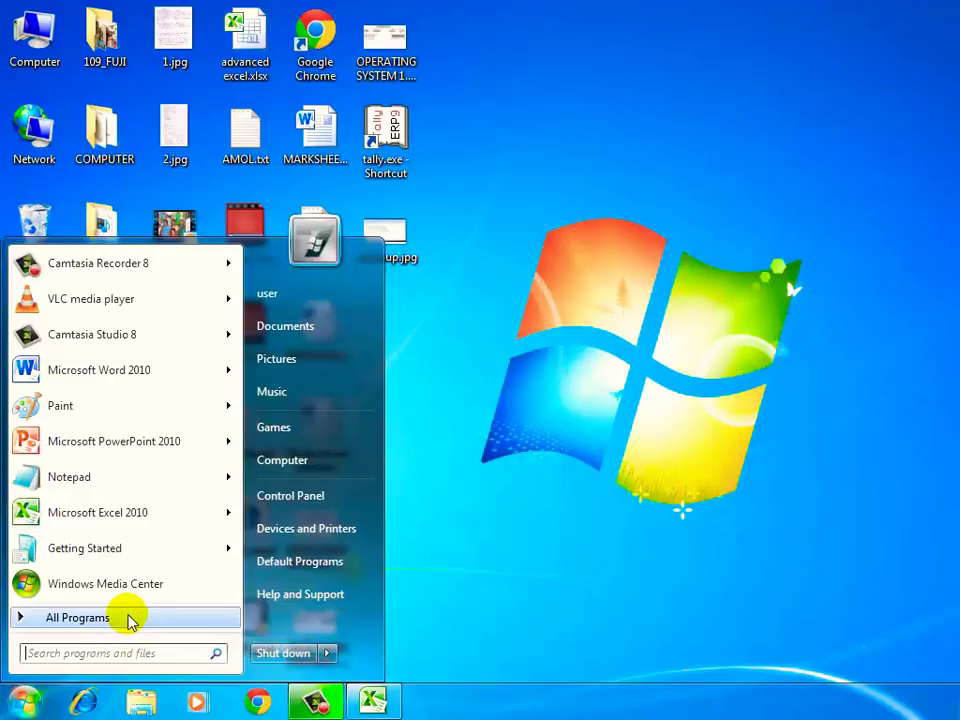
click(128, 620)
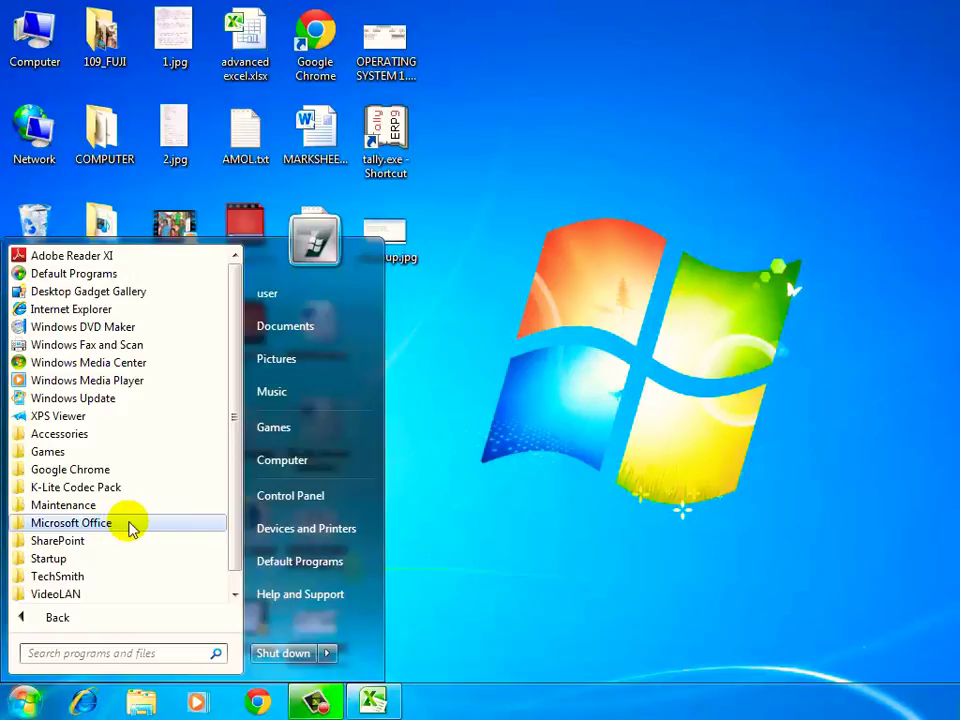
click(130, 523)
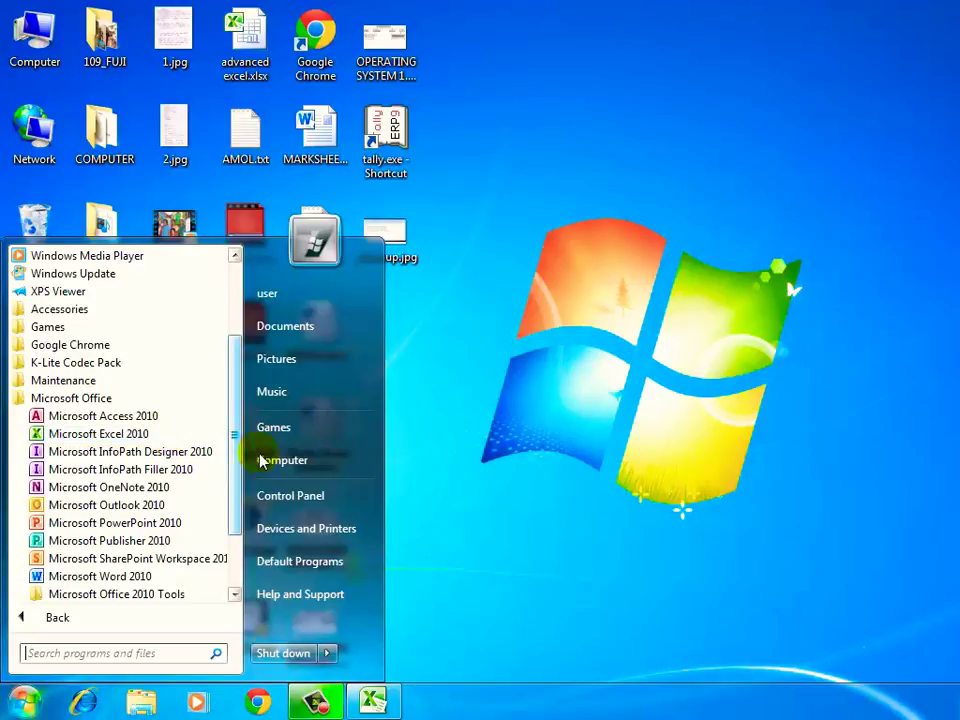
click(575, 568)
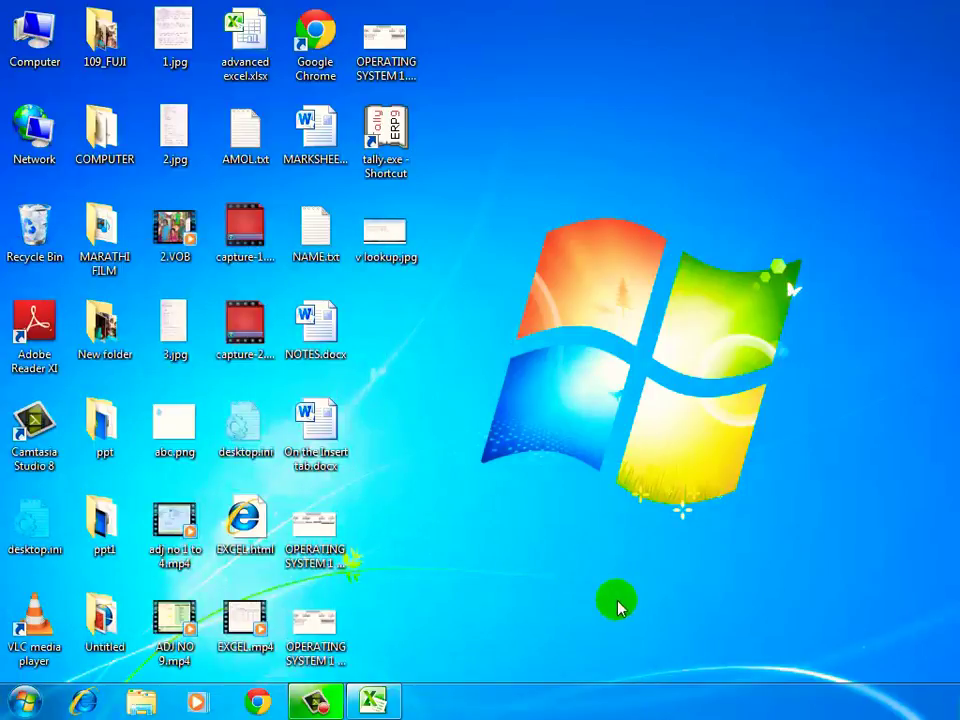
- Locate Microsoft Excel 2010 within the Microsoft Office group of installed programs without launching it
click(26, 703)
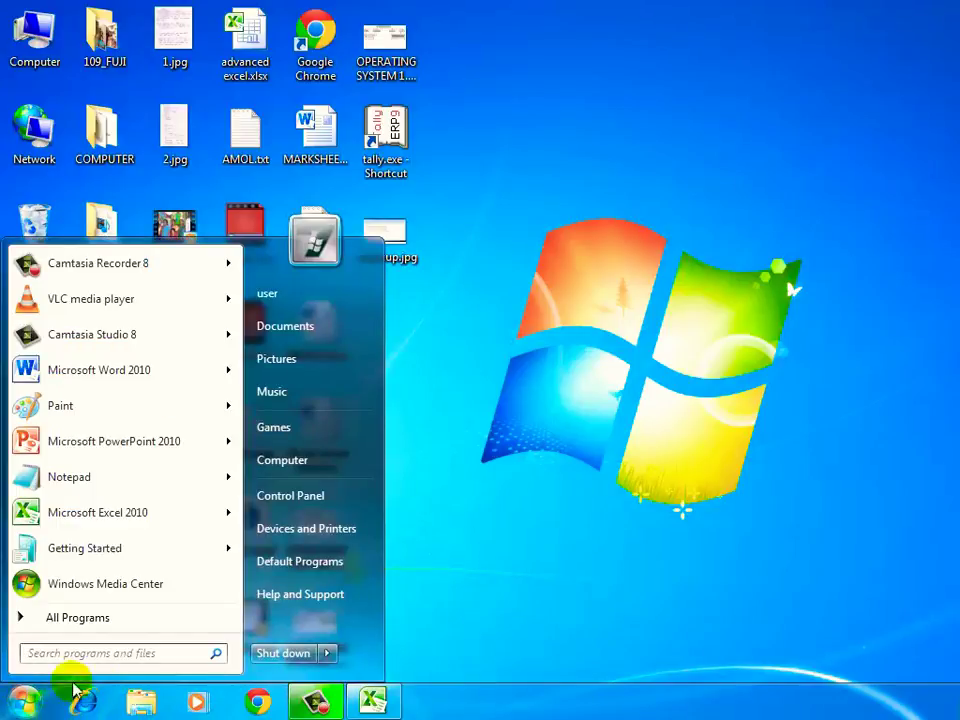
click(117, 620)
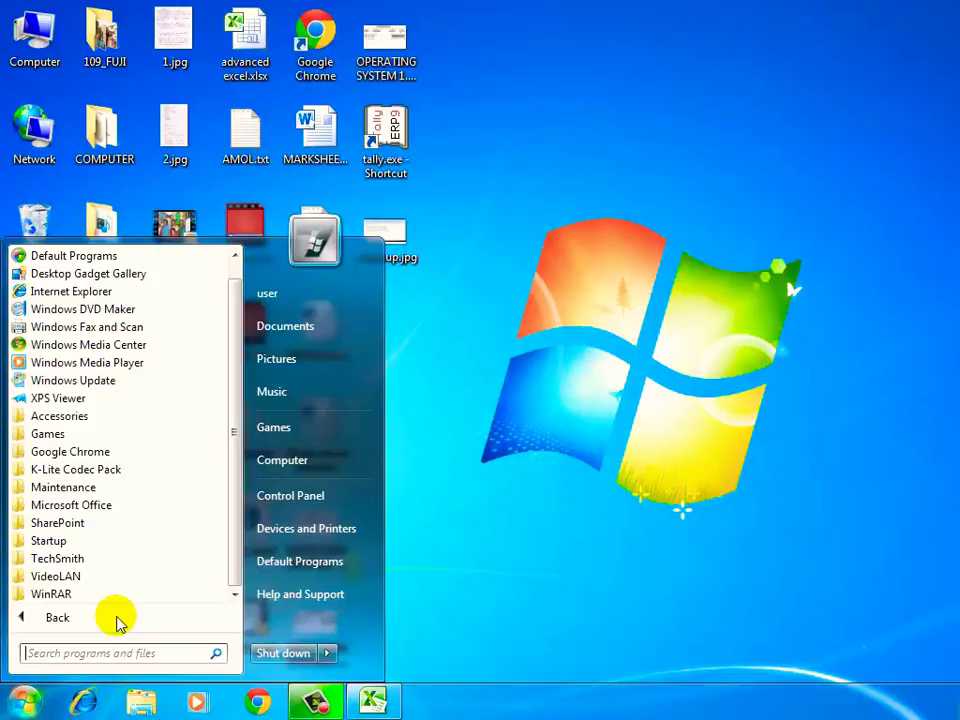
click(124, 512)
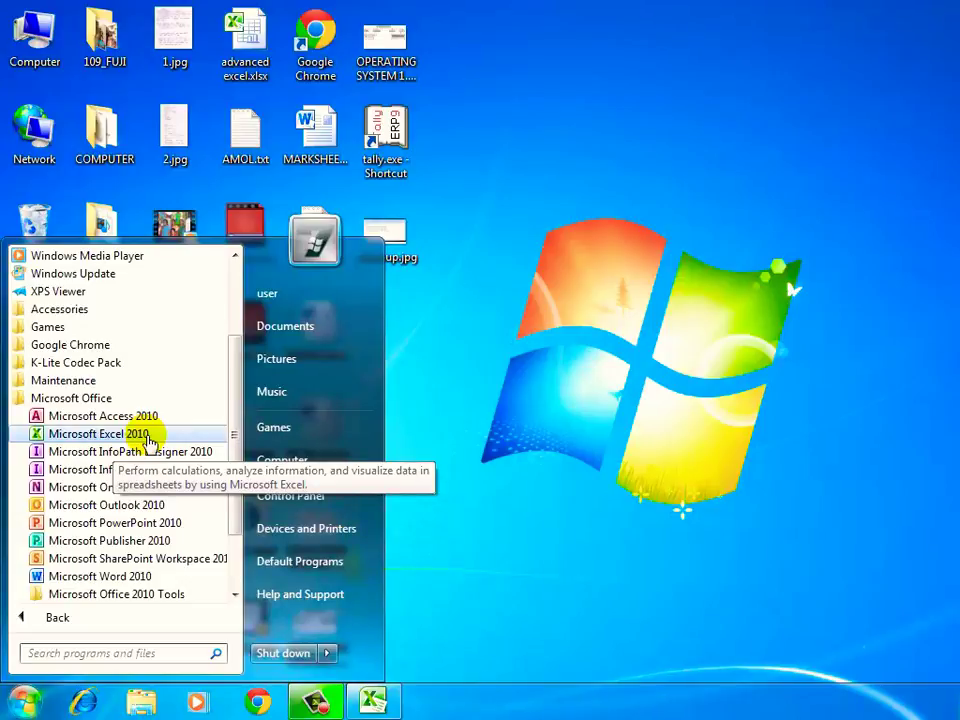
click(753, 430)
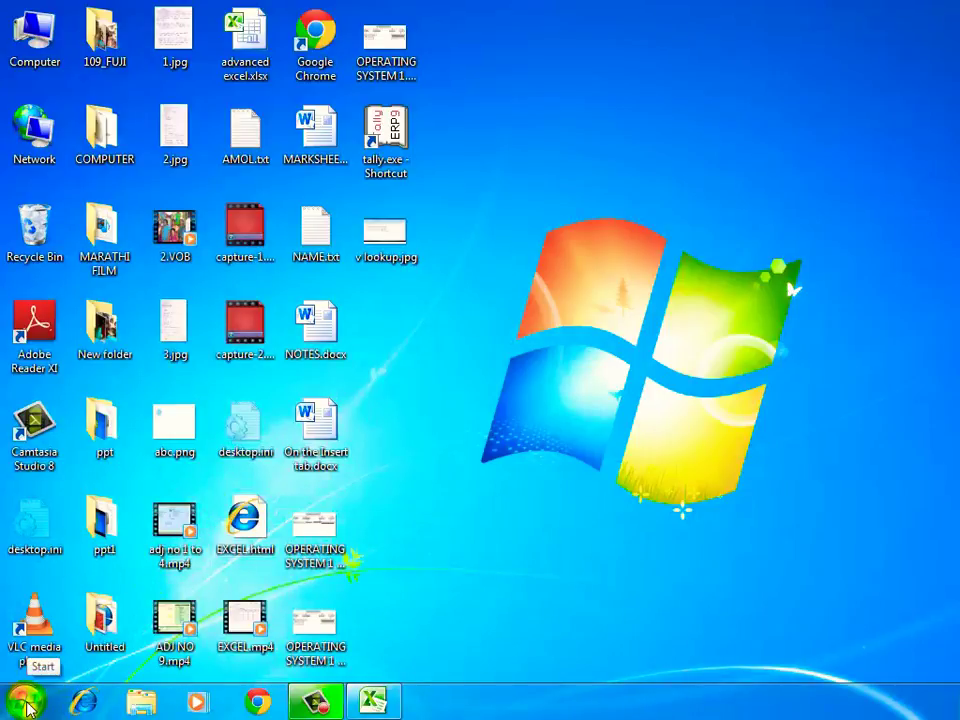
- Search the computer's programs and files for EXCEL to locate Microsoft Excel 2010
click(28, 706)
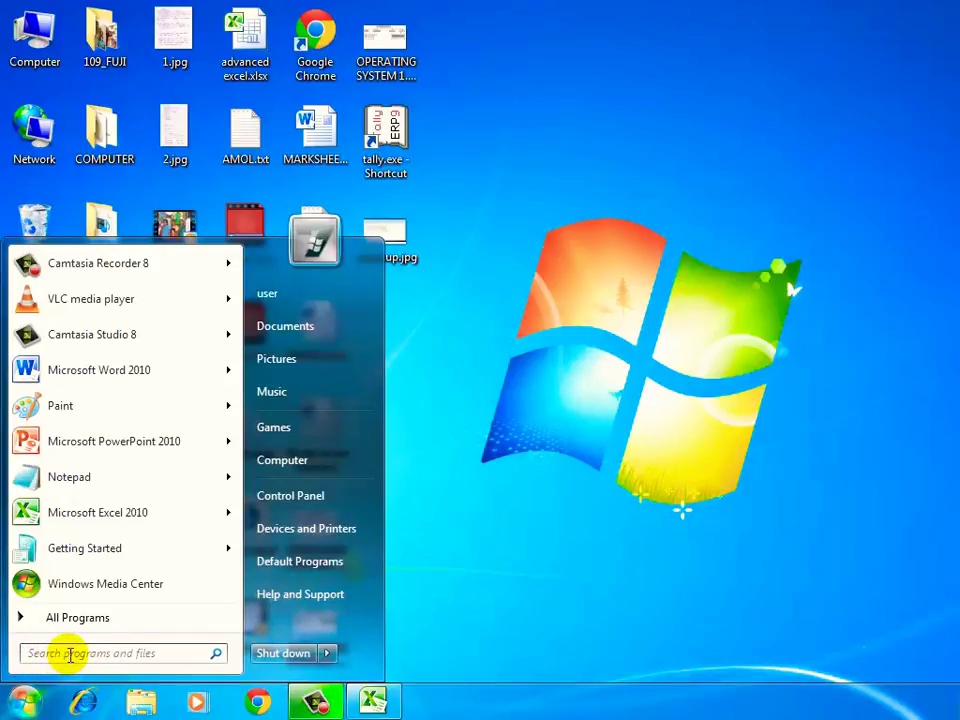
click(70, 654)
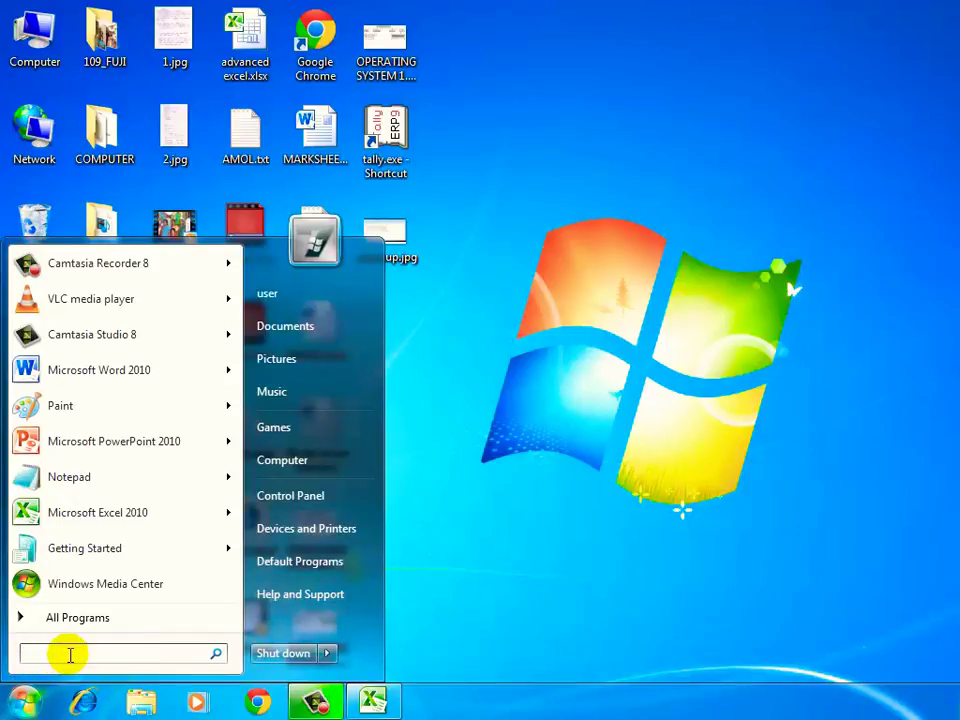
text(EXCE)
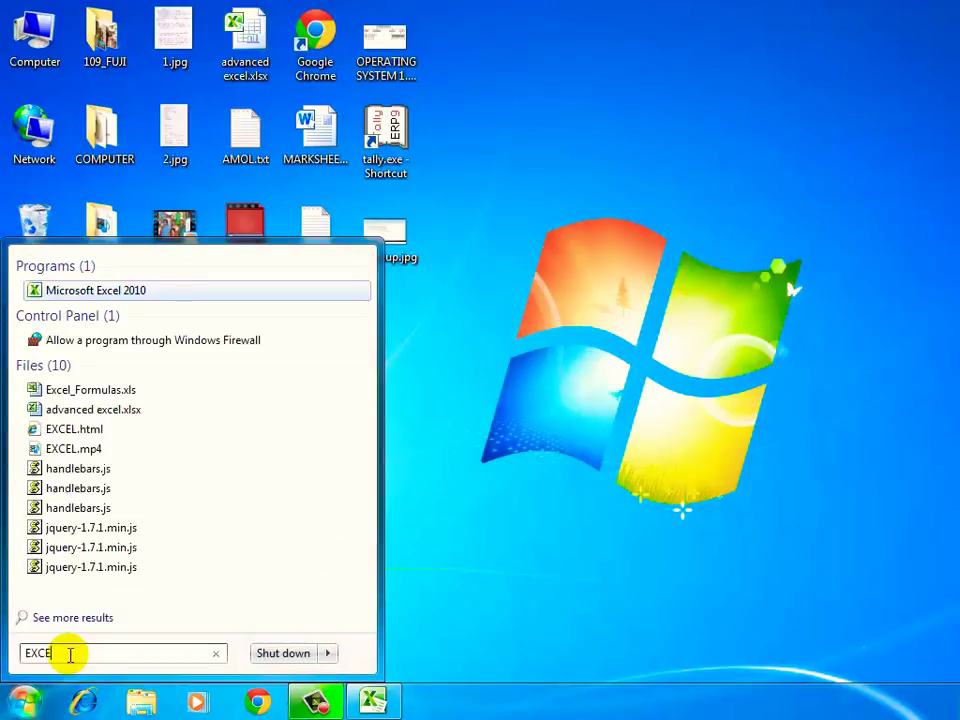
text(L)
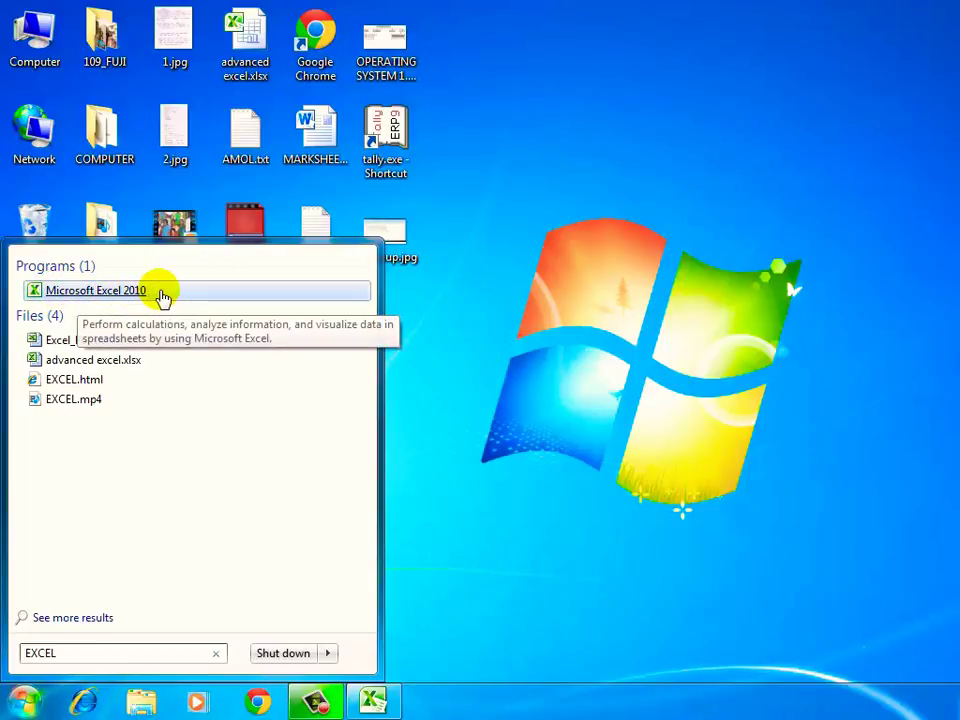
click(668, 347)
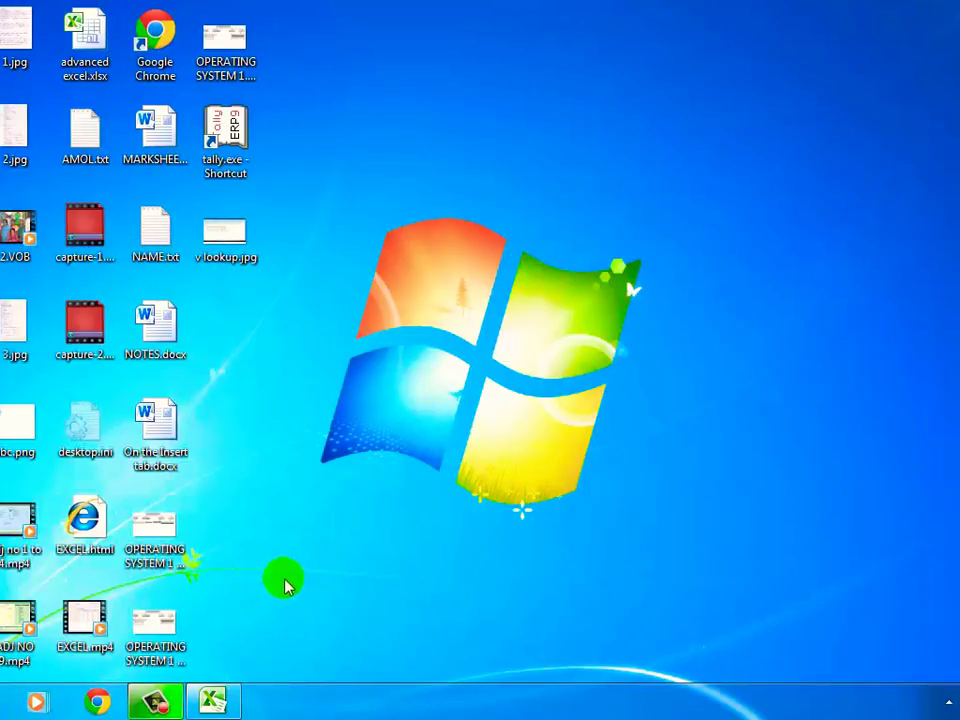
- Switch to the blank Book1 workbook in Excel and select whole columns E, G, I, G and H in turn
click(0, 702)
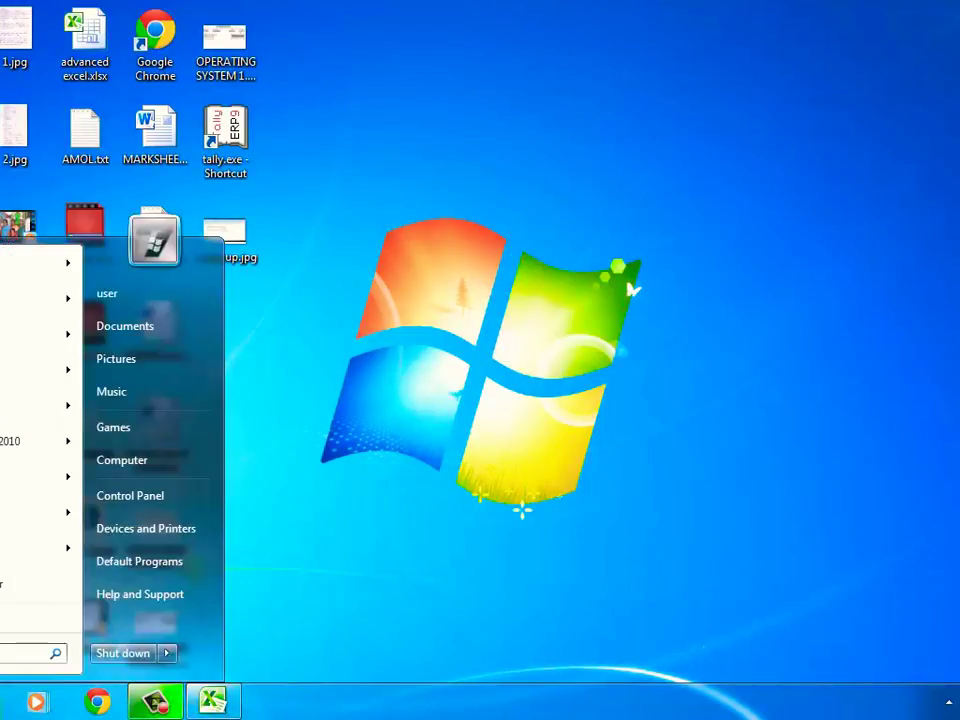
click(212, 700)
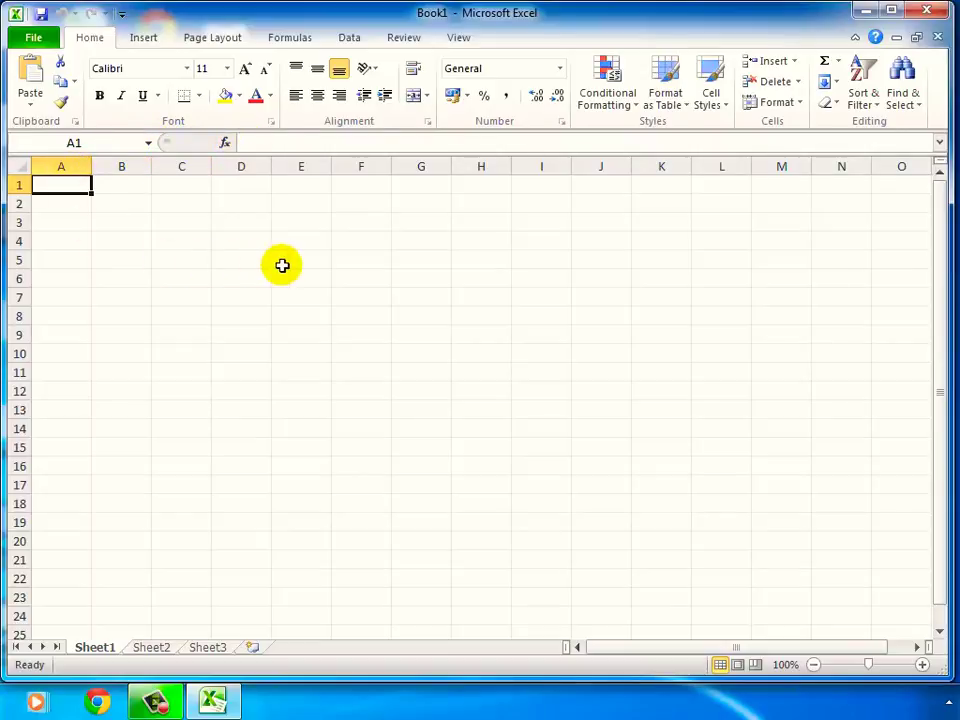
click(309, 165)
click(423, 165)
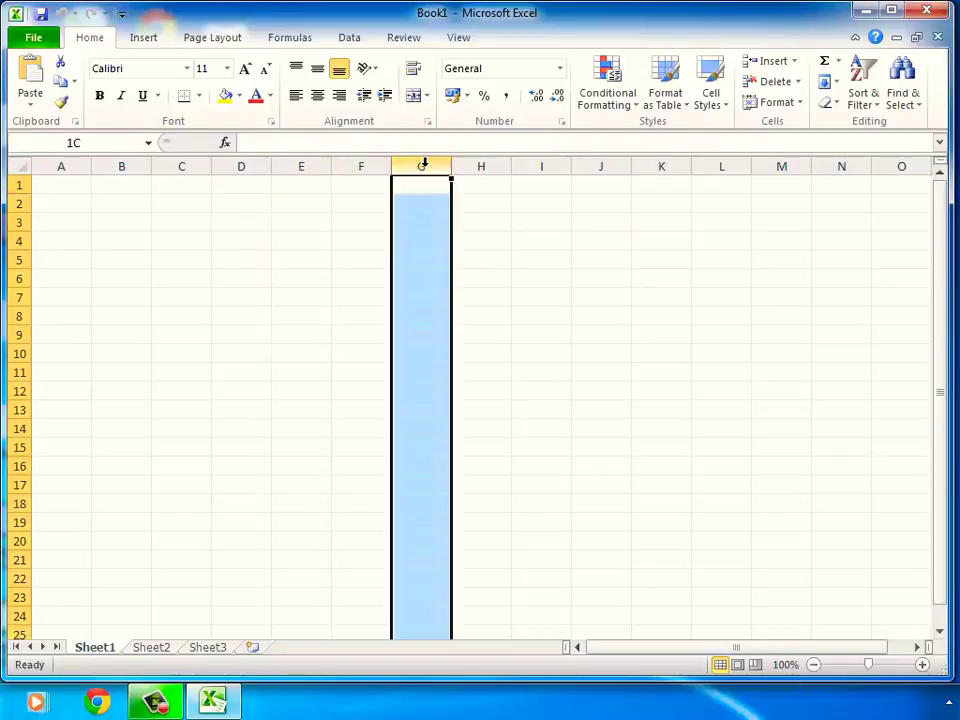
click(532, 163)
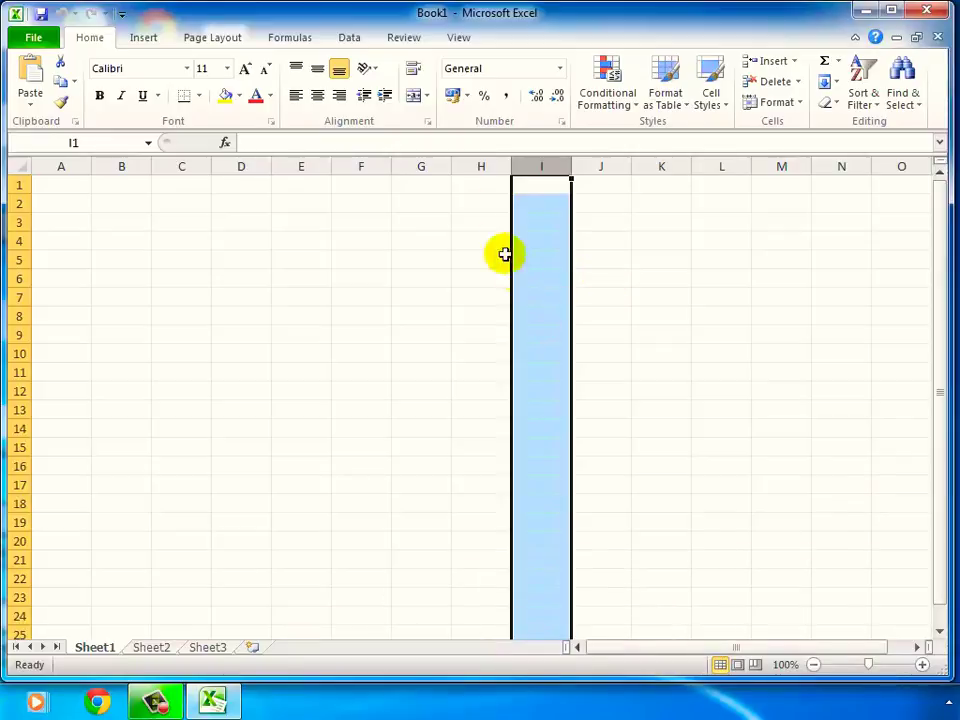
click(409, 166)
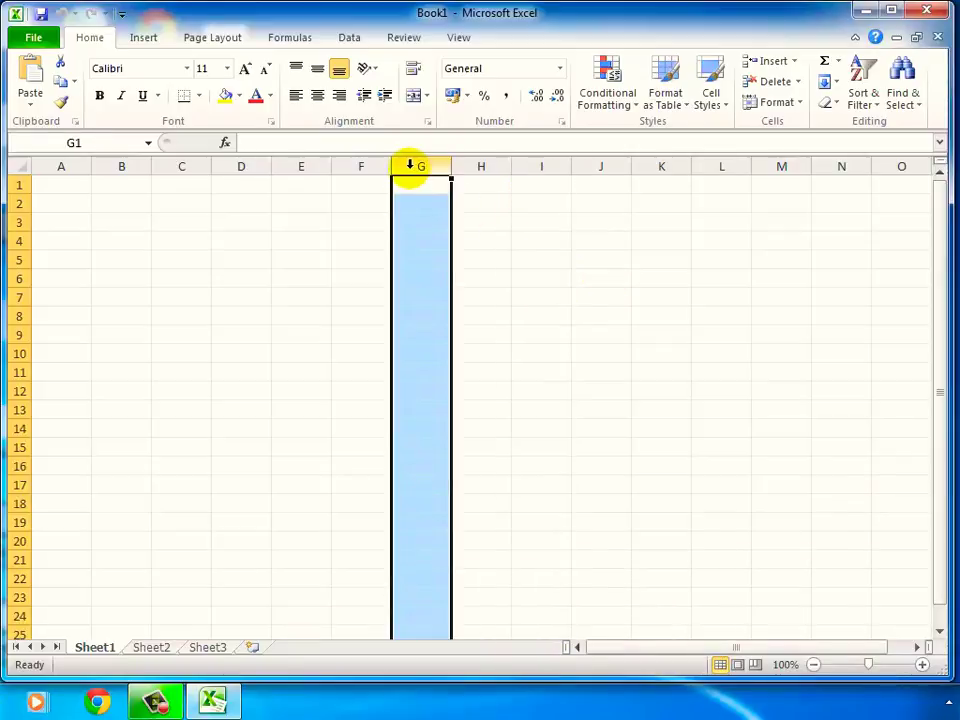
click(654, 299)
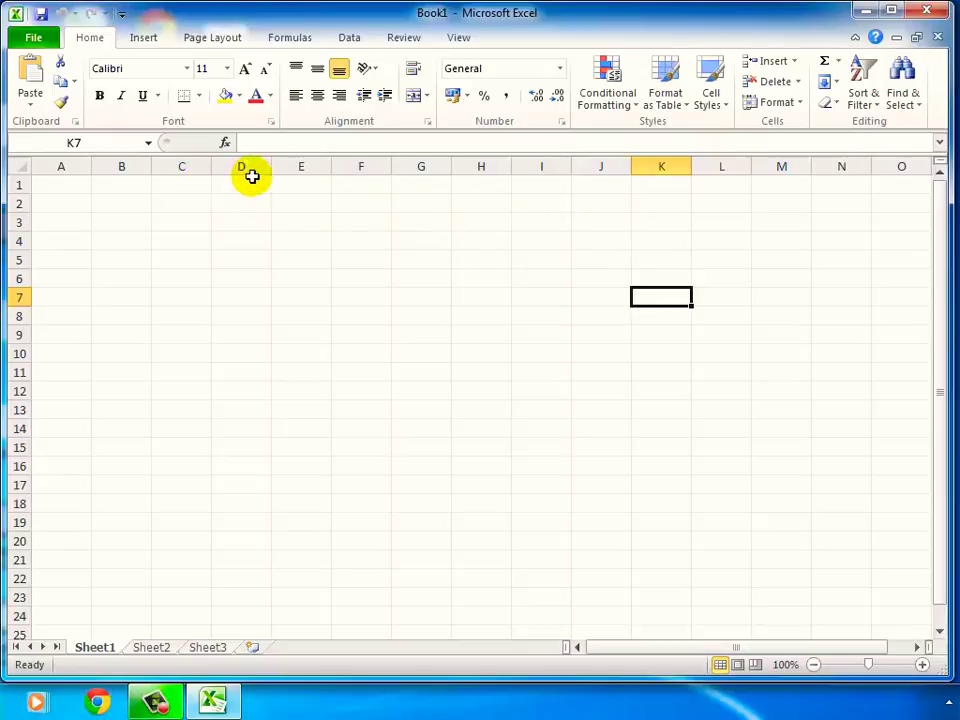
click(480, 168)
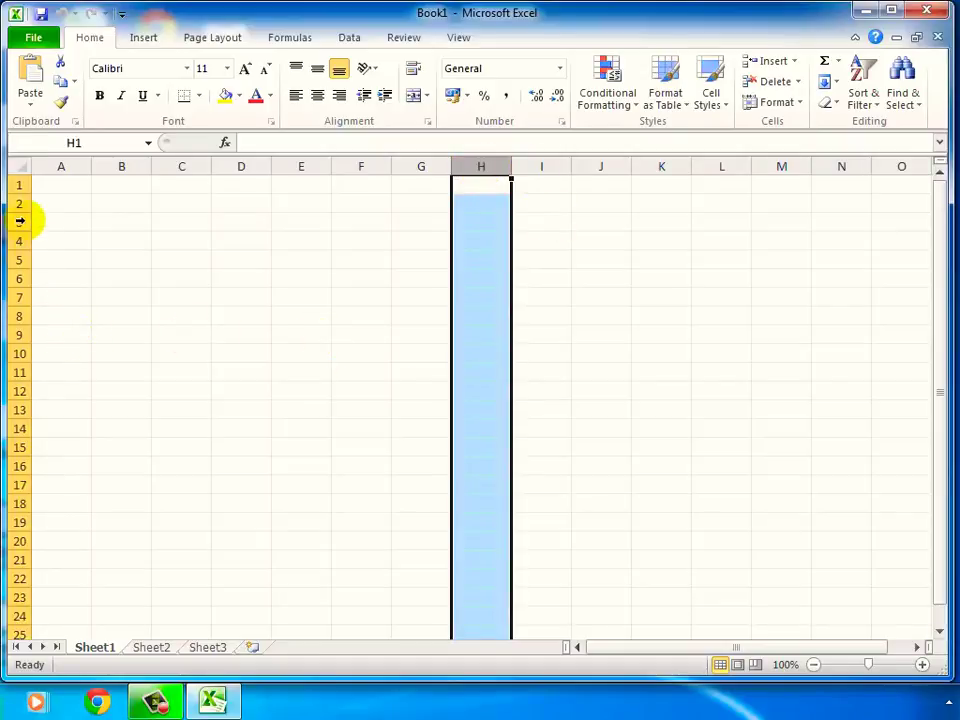
- Select entire rows 6 and 9, column E and row 7 one after another in Sheet1
click(12, 279)
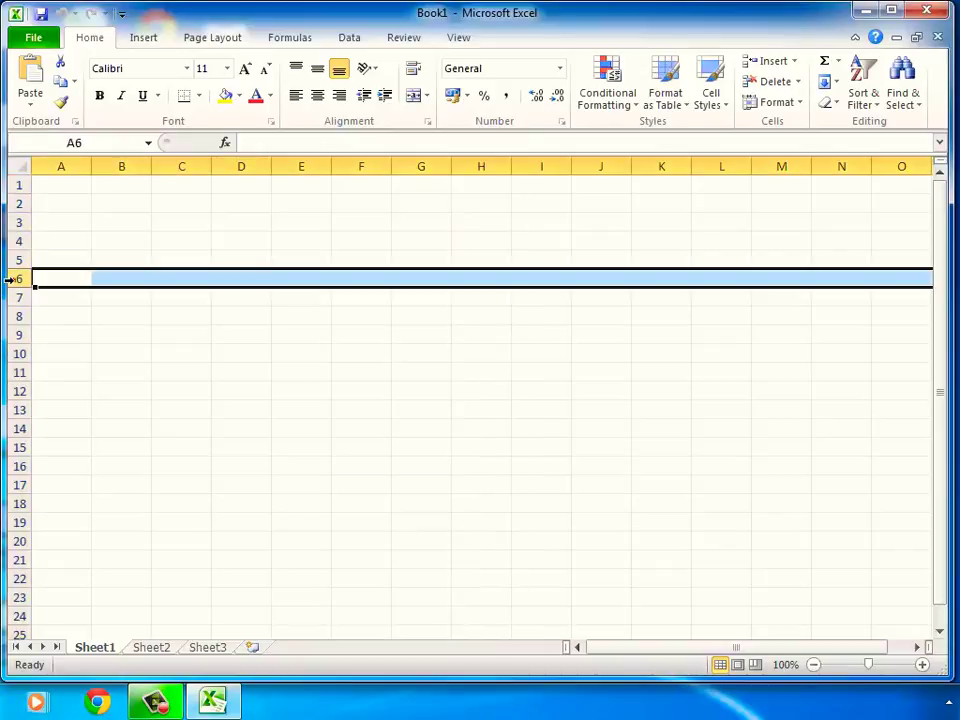
click(16, 335)
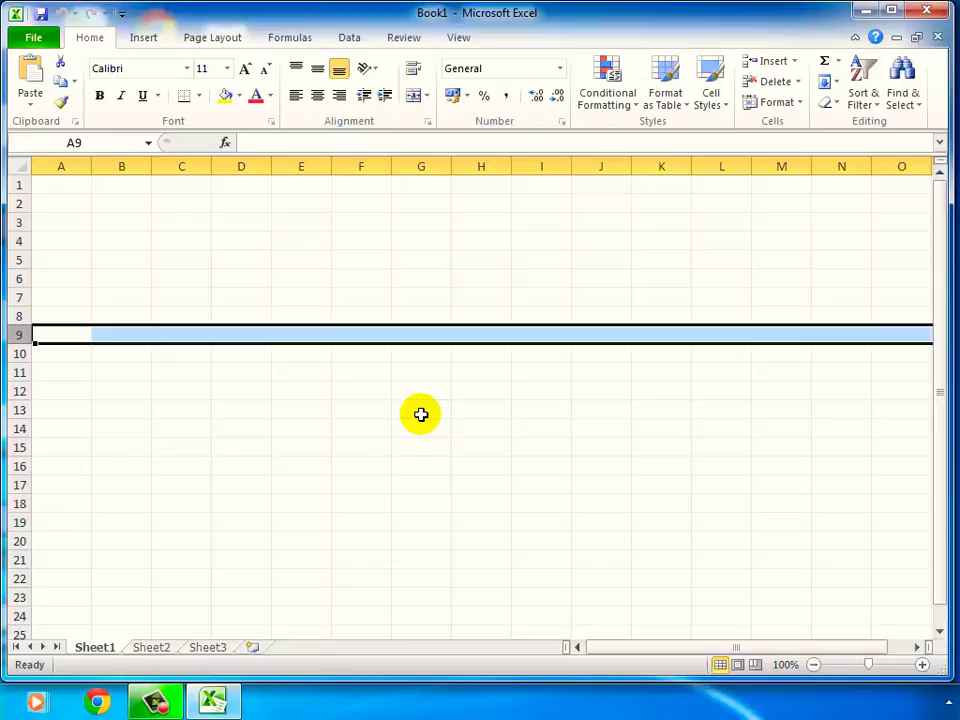
click(306, 163)
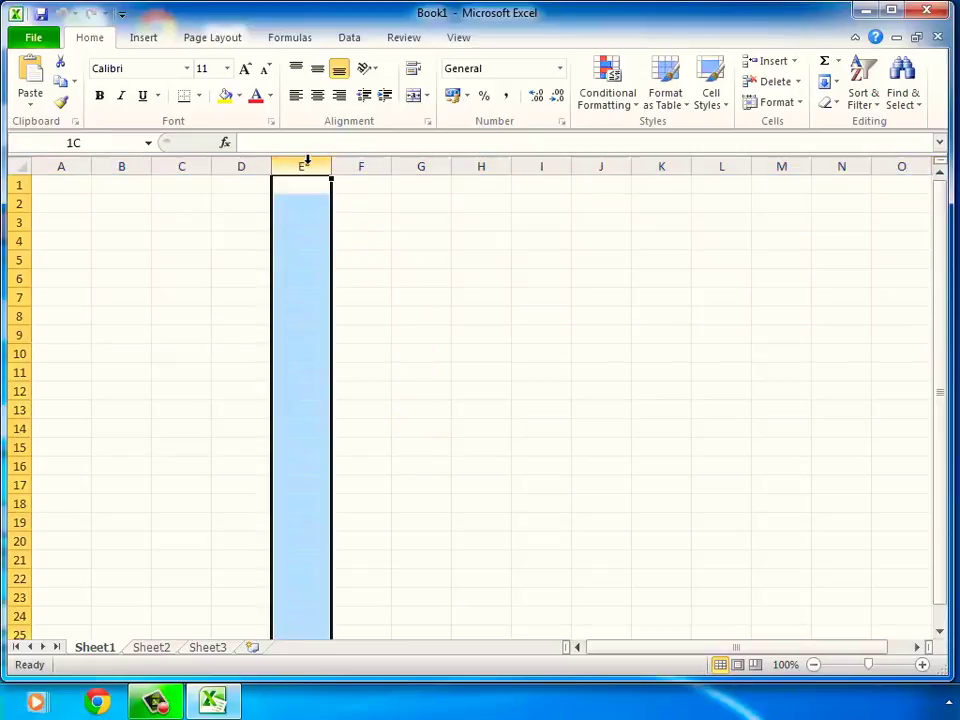
click(21, 297)
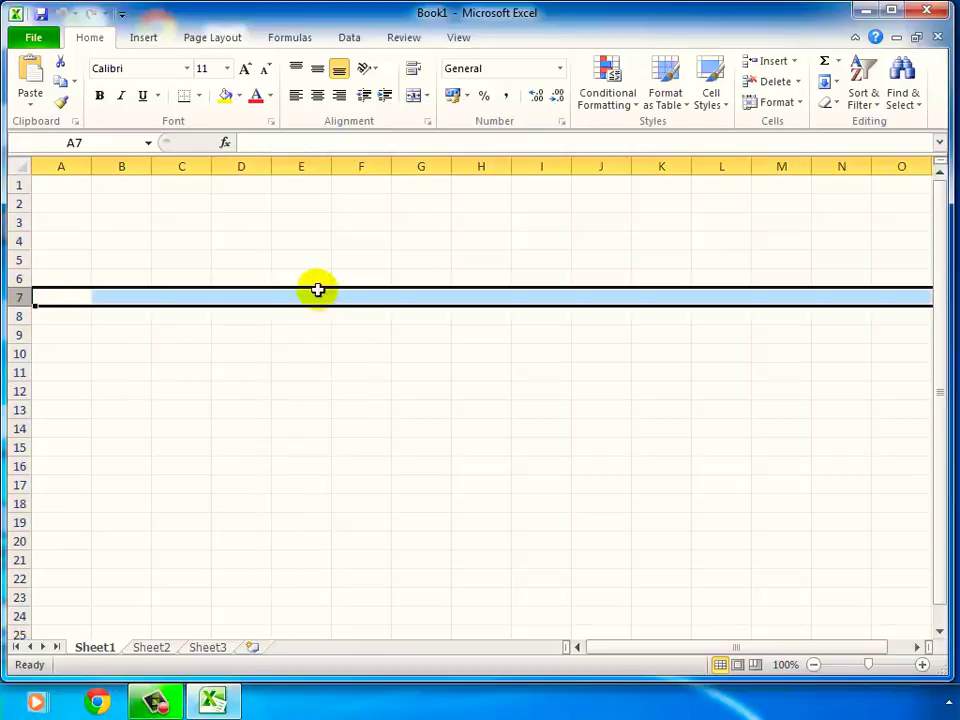
- Select single cells E5, F8, D7, D11, D5 and E9 in turn to view their cell references
click(304, 258)
click(345, 325)
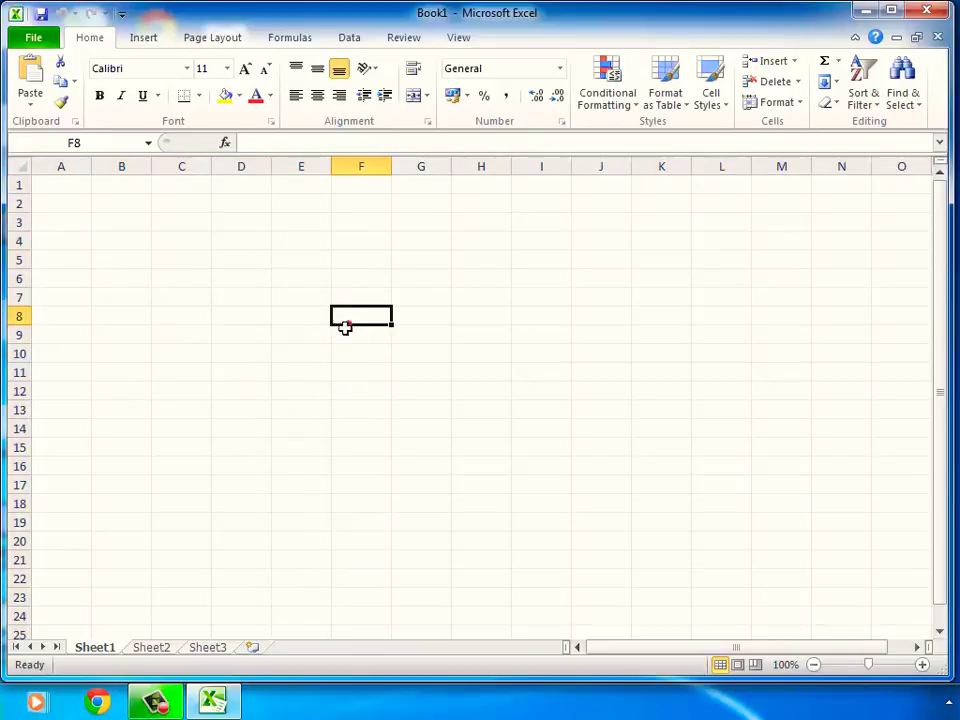
click(236, 299)
click(225, 371)
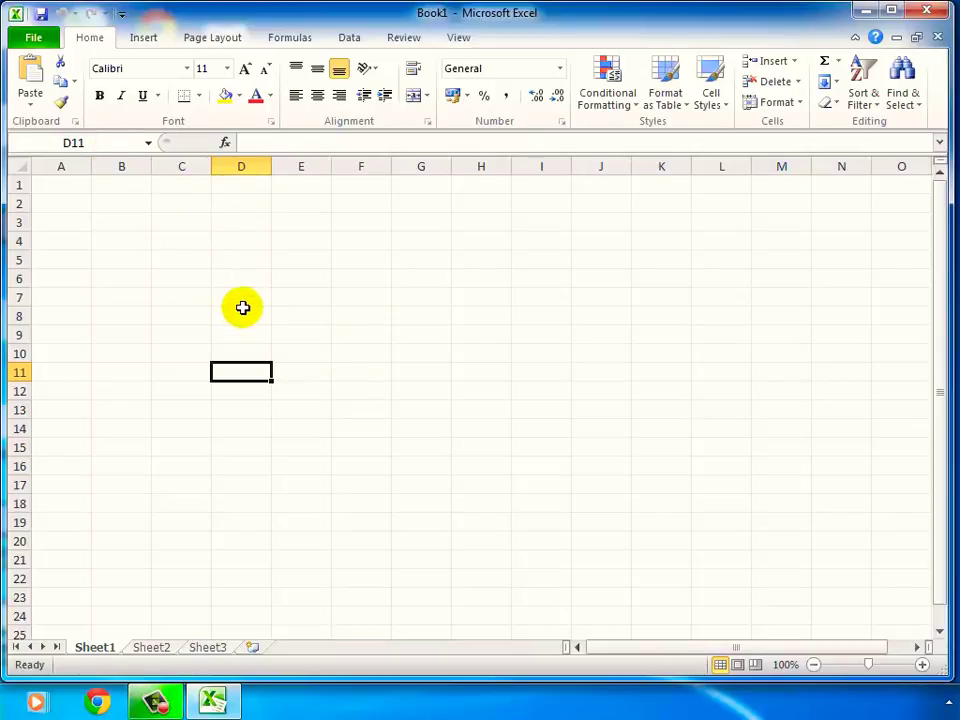
click(232, 258)
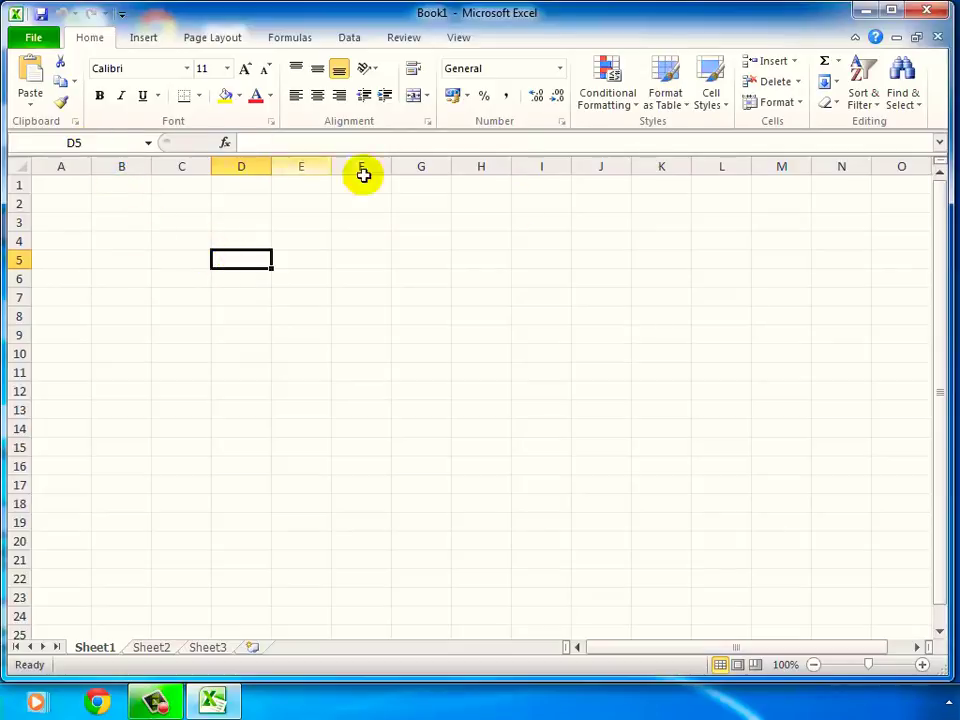
click(313, 333)
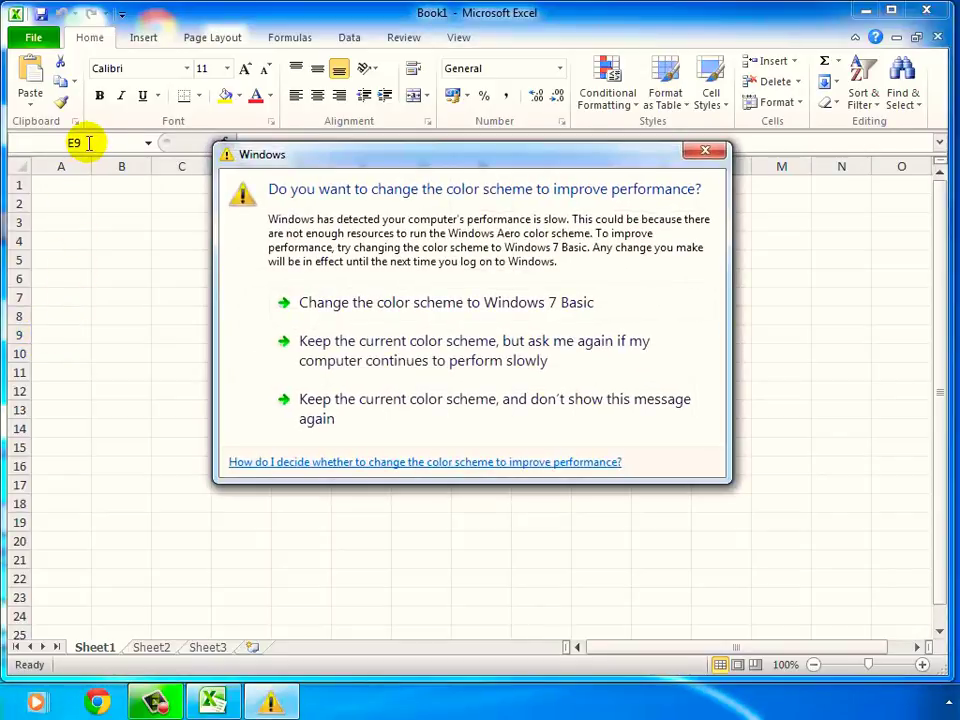
- Dismiss the Windows color scheme performance prompt and select cell C7 in Sheet1
click(317, 336)
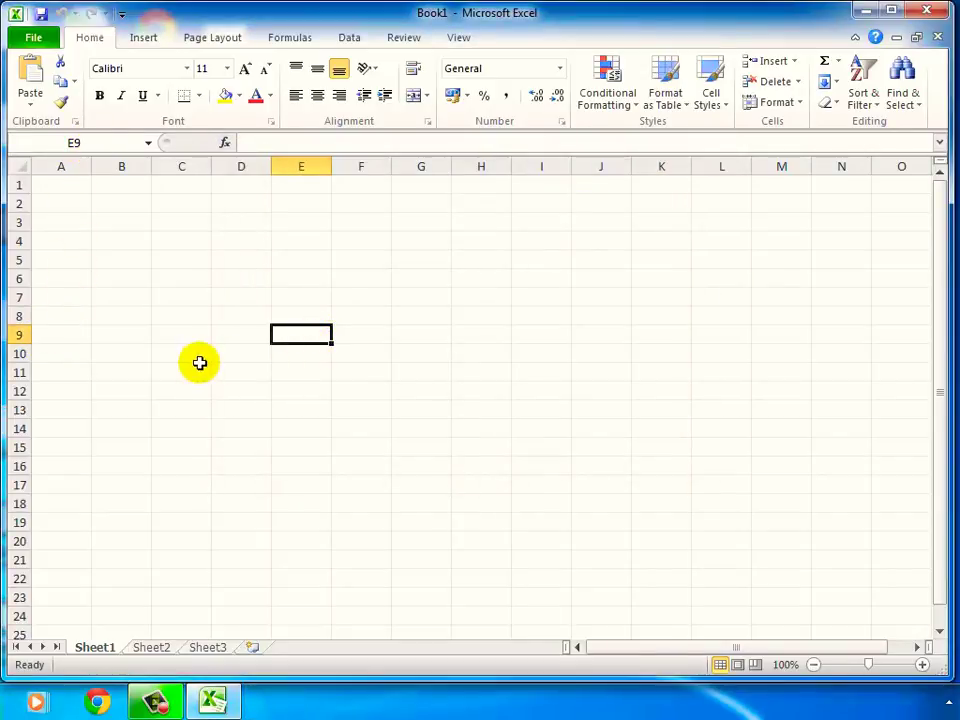
click(180, 299)
click(180, 299)
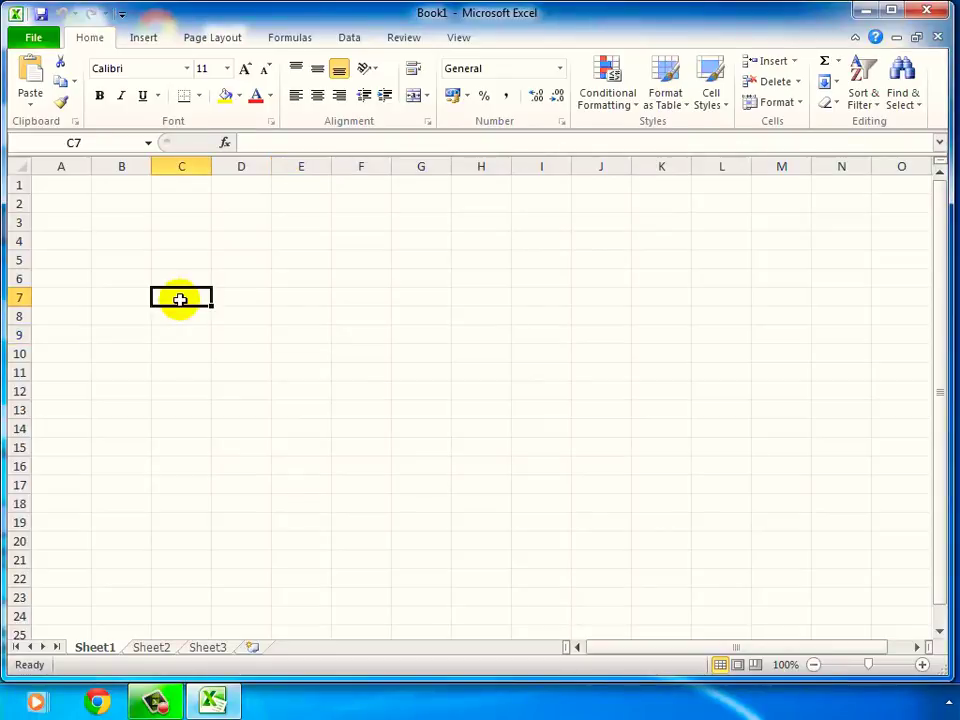
- View Sheet2 and Sheet3, and return to Sheet1 with cell A1 selected
click(146, 648)
click(146, 648)
click(198, 648)
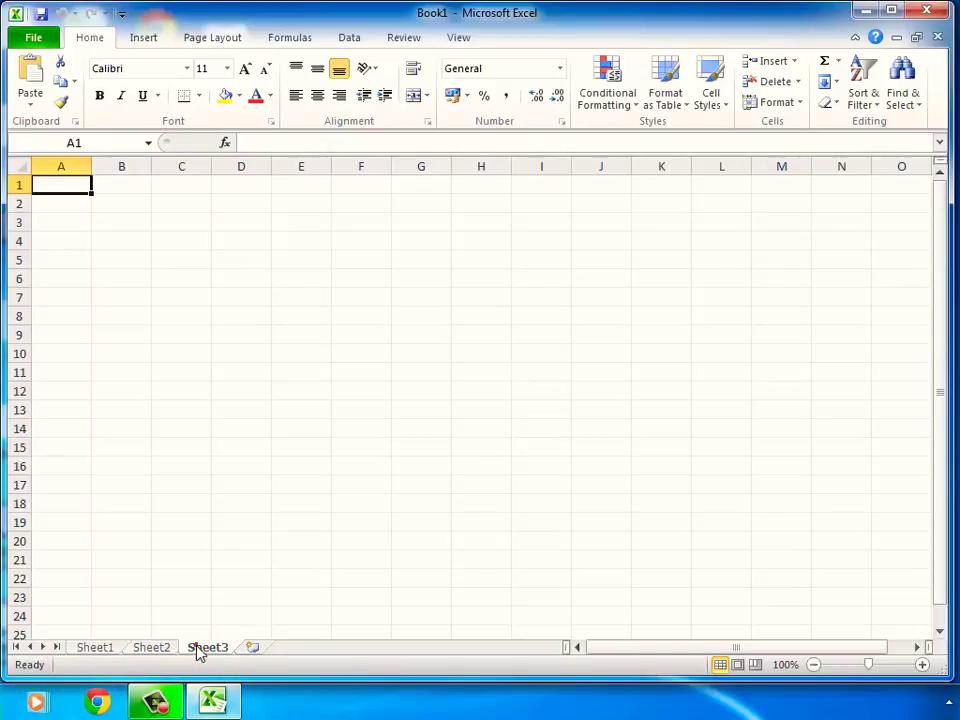
click(94, 647)
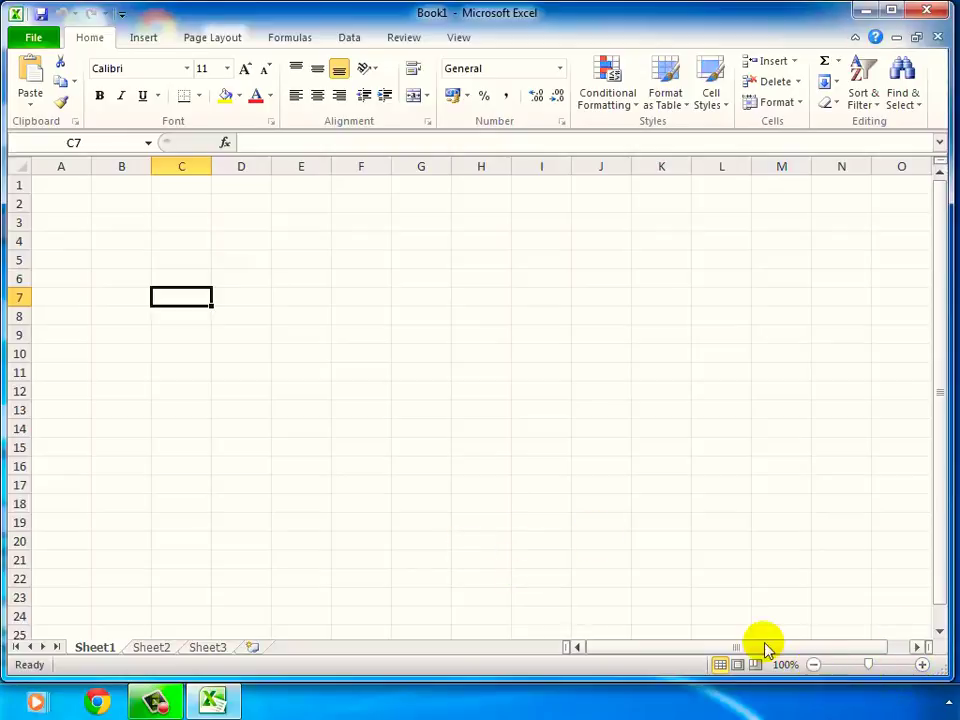
click(50, 189)
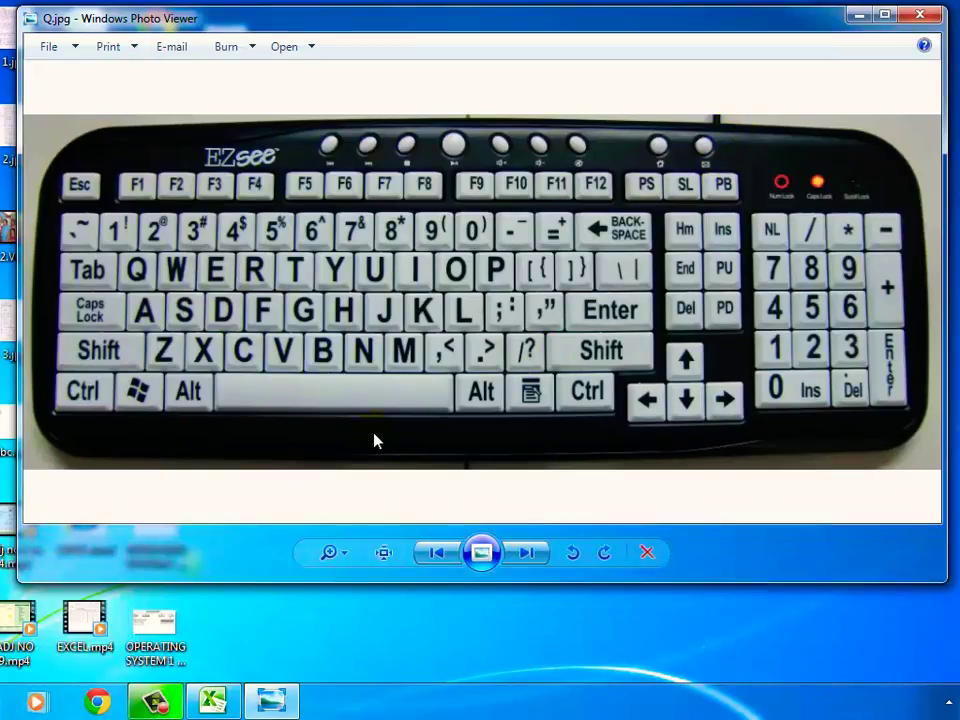
- View the keyboard picture Q.jpg, switch back to Excel, jump to the last column in row 1 of Sheet1, and return to cell A1
click(214, 700)
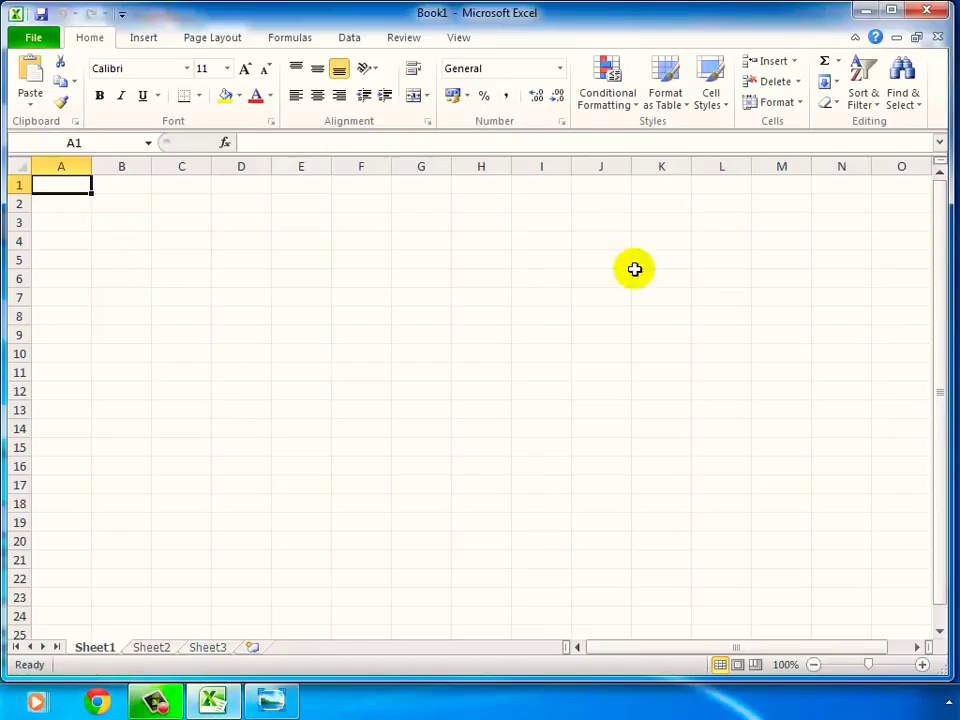
click(276, 700)
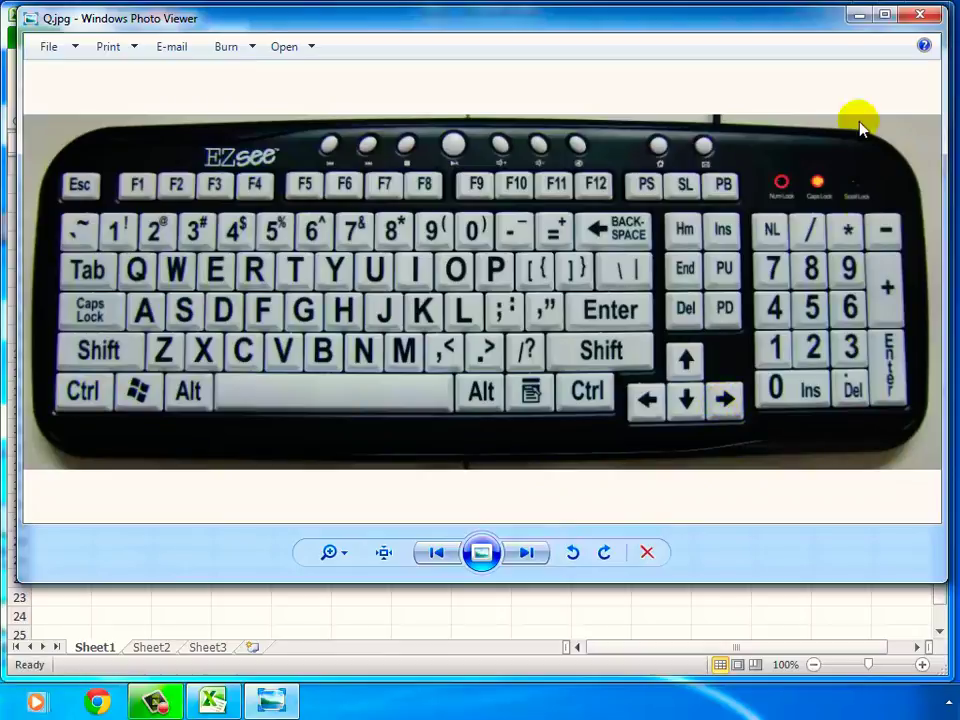
click(855, 18)
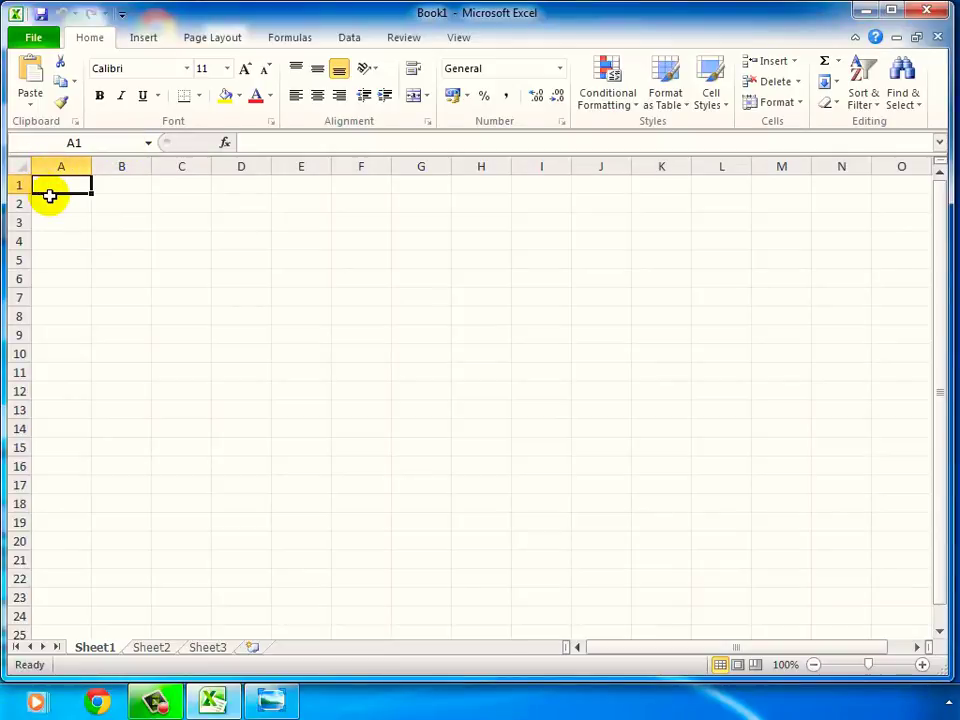
key(ctrl+Right)
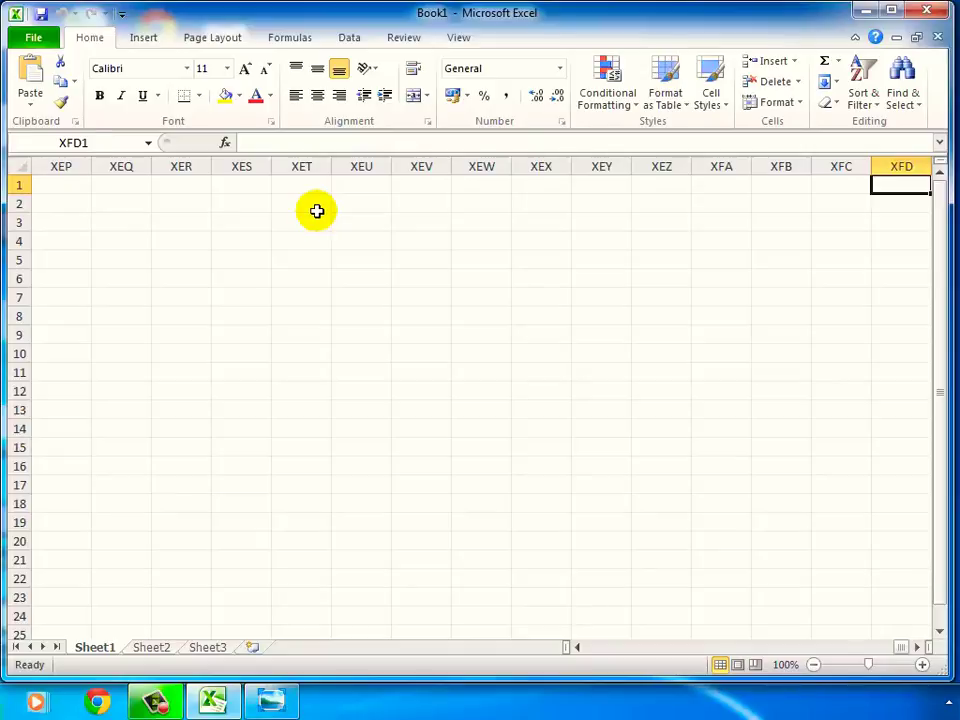
key(ctrl+Home)
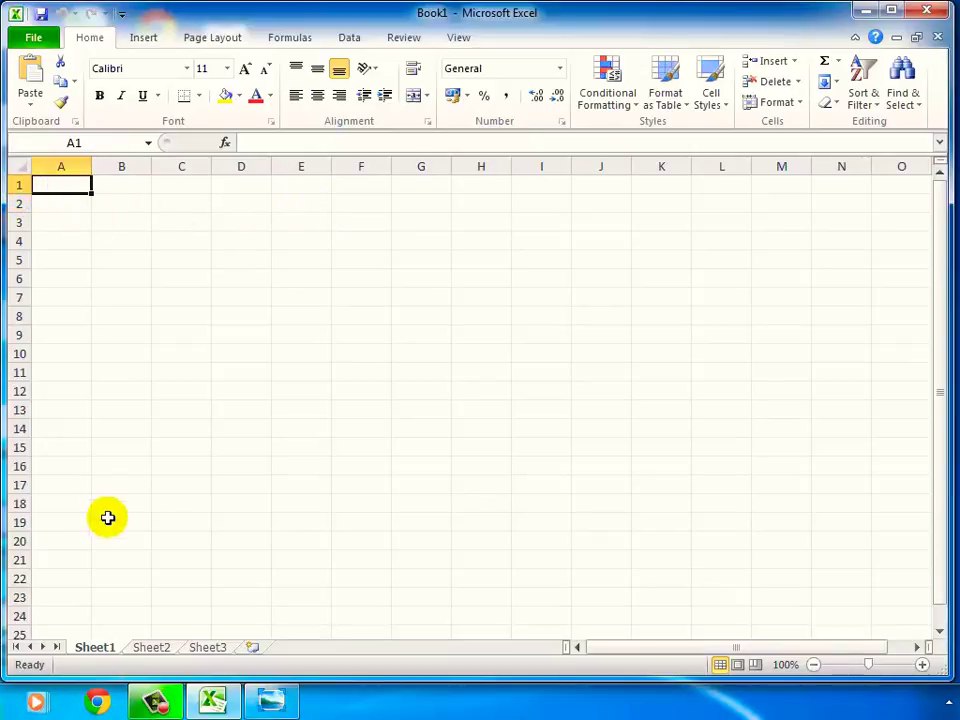
- View the keyboard picture again, jump to the last row of column A in Sheet1, and return to cell A1
click(270, 700)
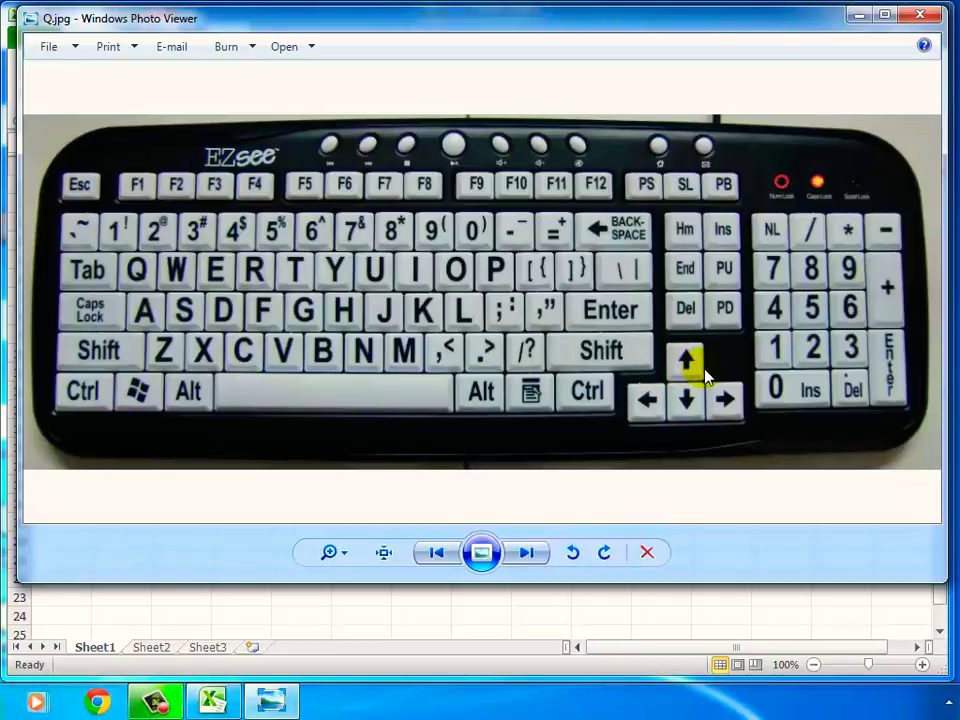
click(855, 15)
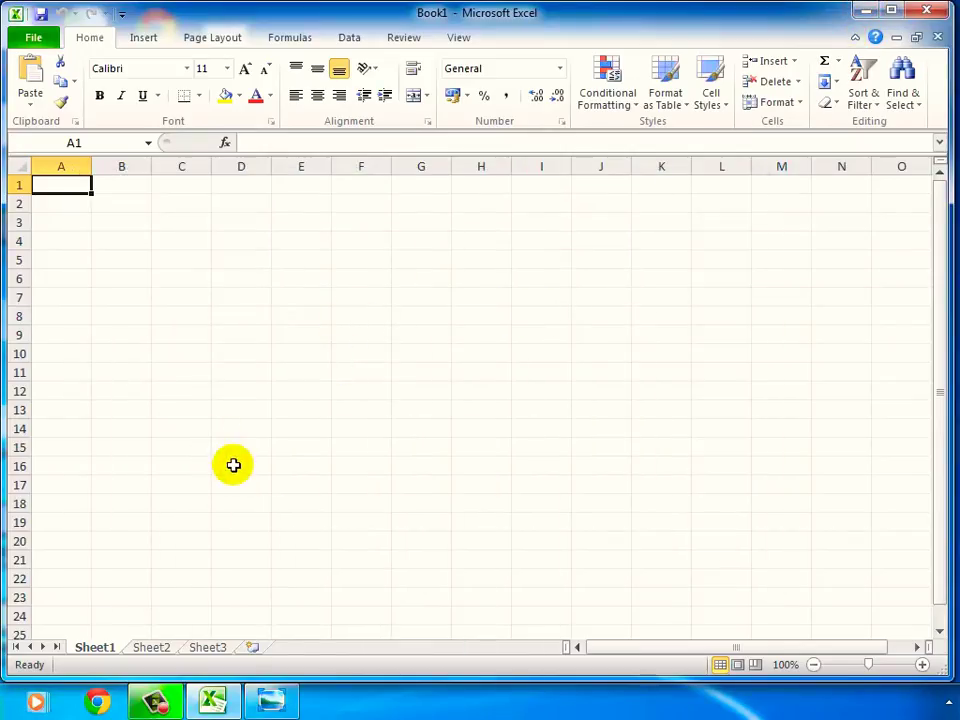
key(ctrl+Down)
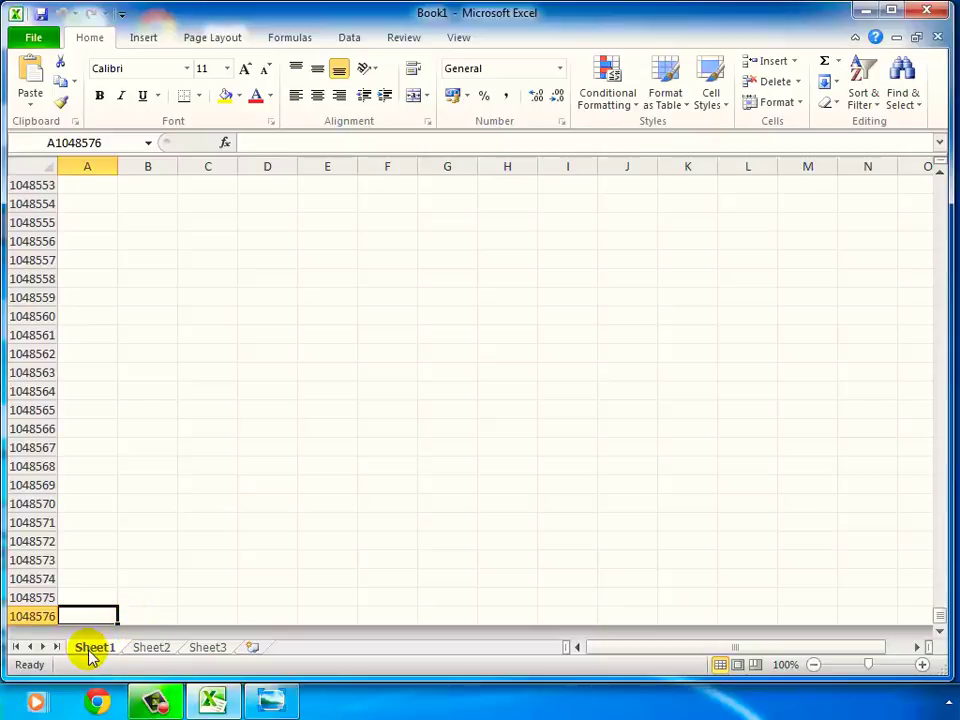
mouse_move(155, 700)
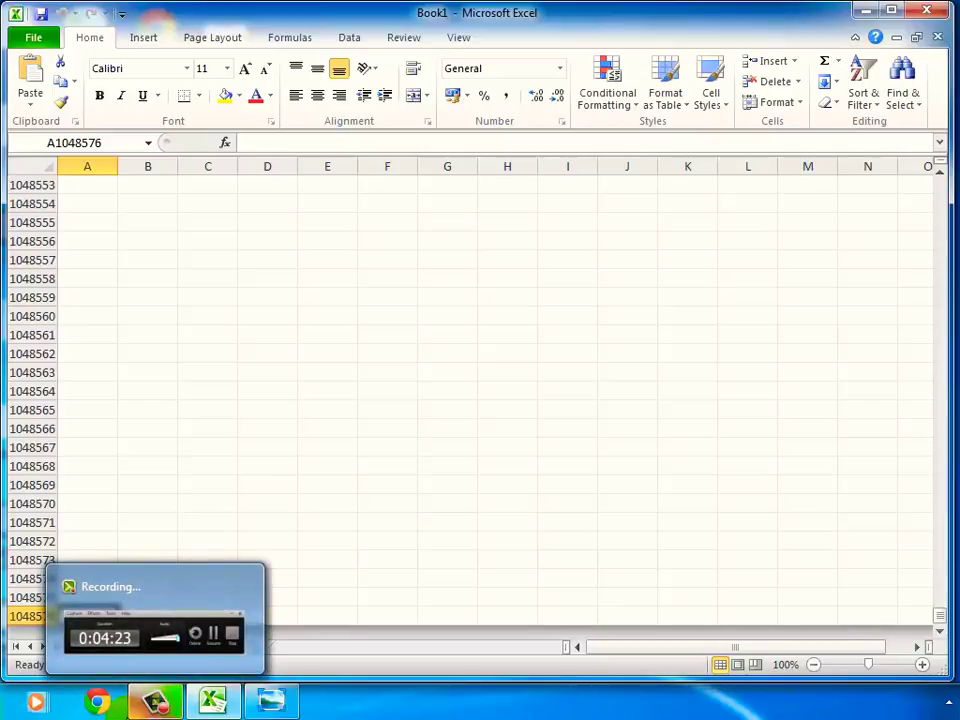
key(ctrl+Up)
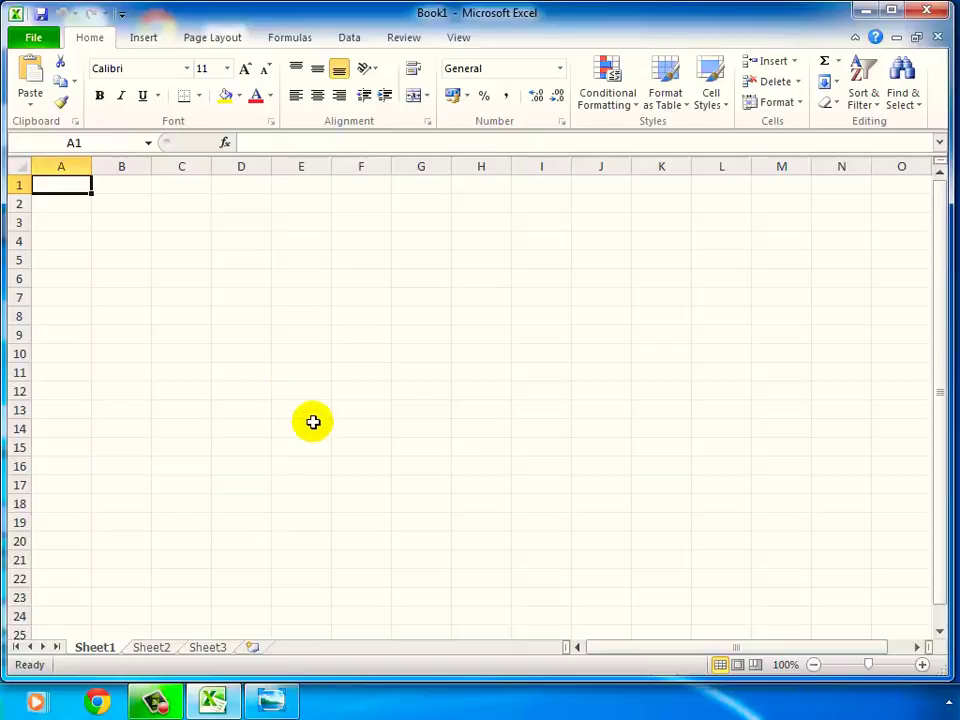
- Select column D and row 6, look through Sheet2 and Sheet3, and return to Sheet1 with cell D14 selected
click(241, 165)
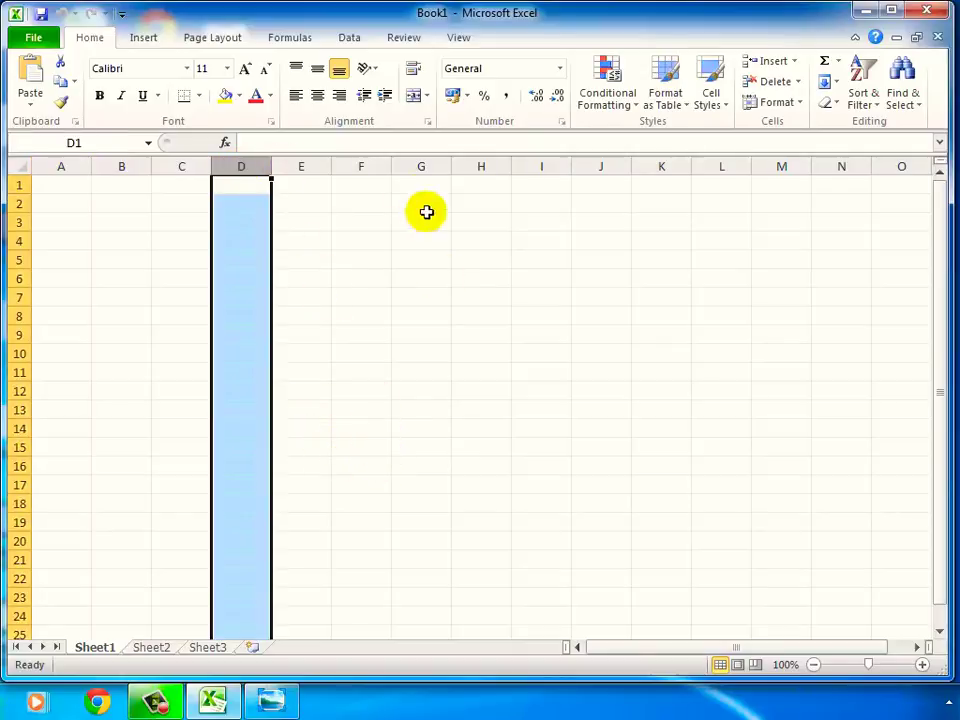
click(18, 279)
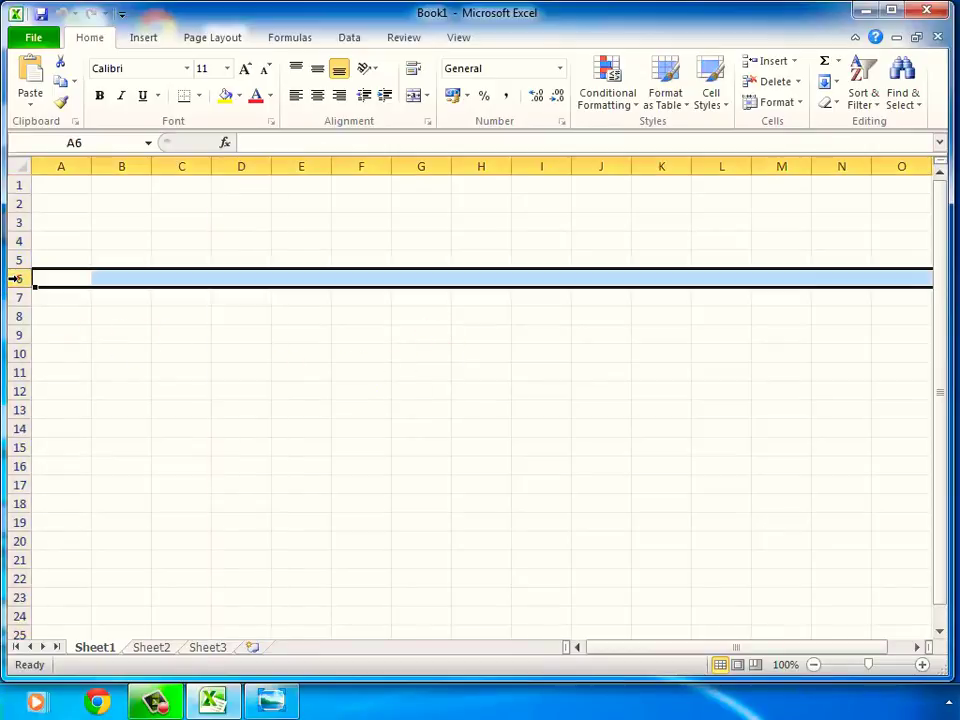
click(143, 648)
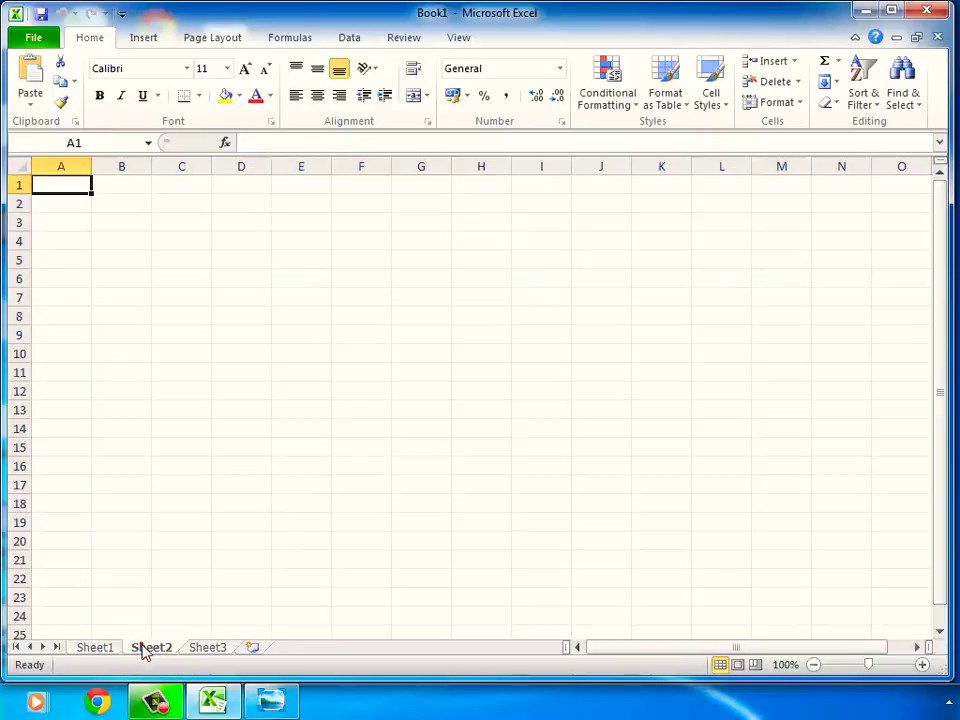
click(214, 647)
click(88, 647)
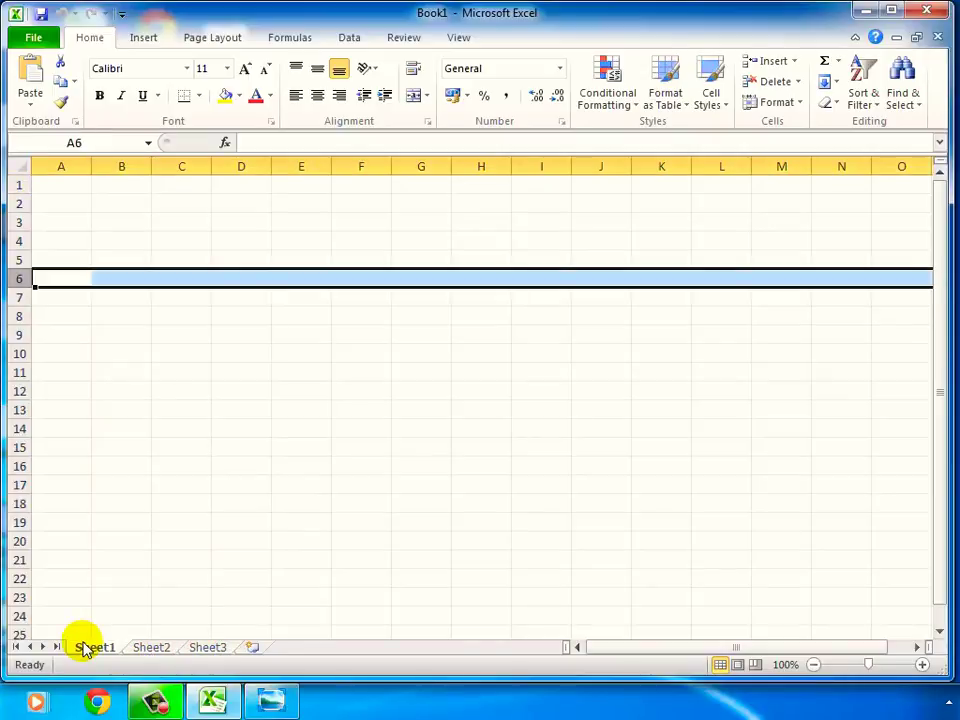
click(216, 422)
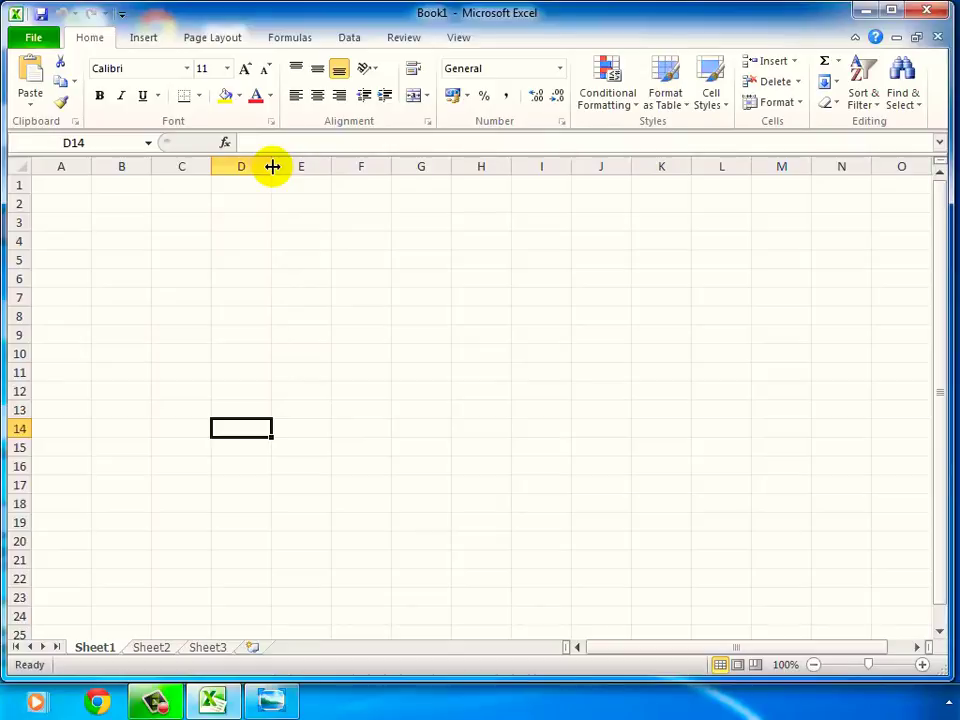
- Widen column D and narrow it to near its original width, and likewise enlarge and reduce the height of row 4
drag(272, 166, 403, 166)
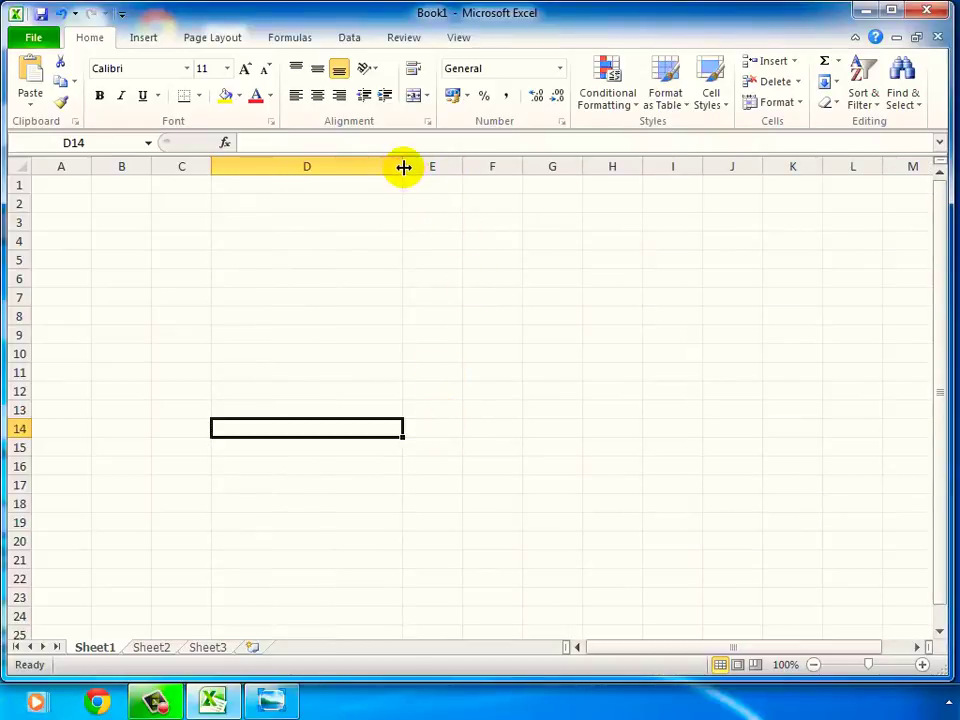
click(369, 347)
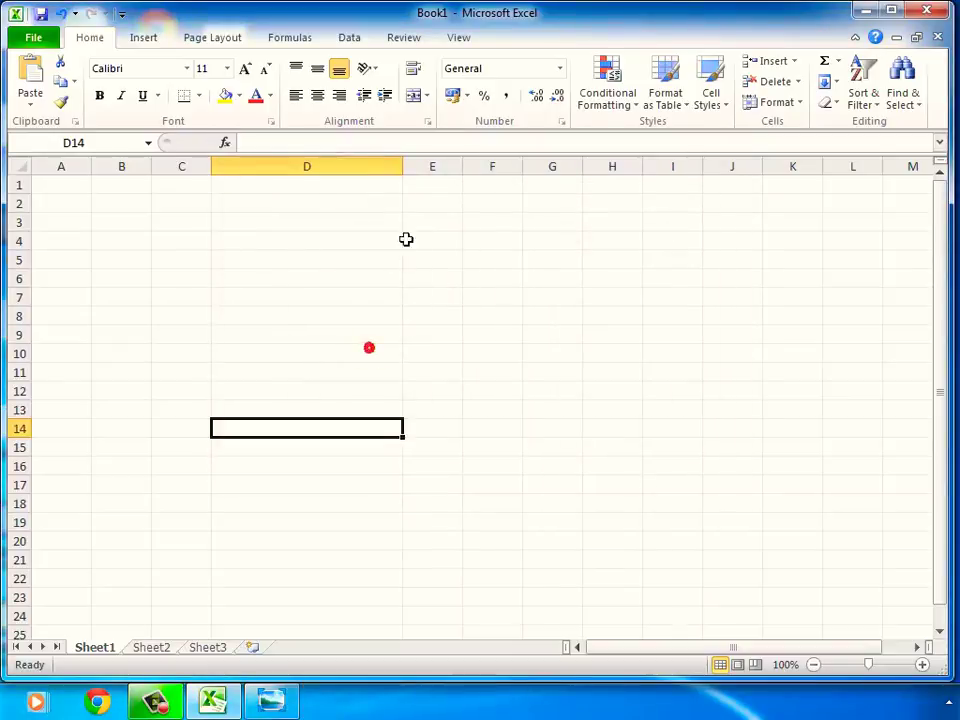
drag(401, 165, 277, 165)
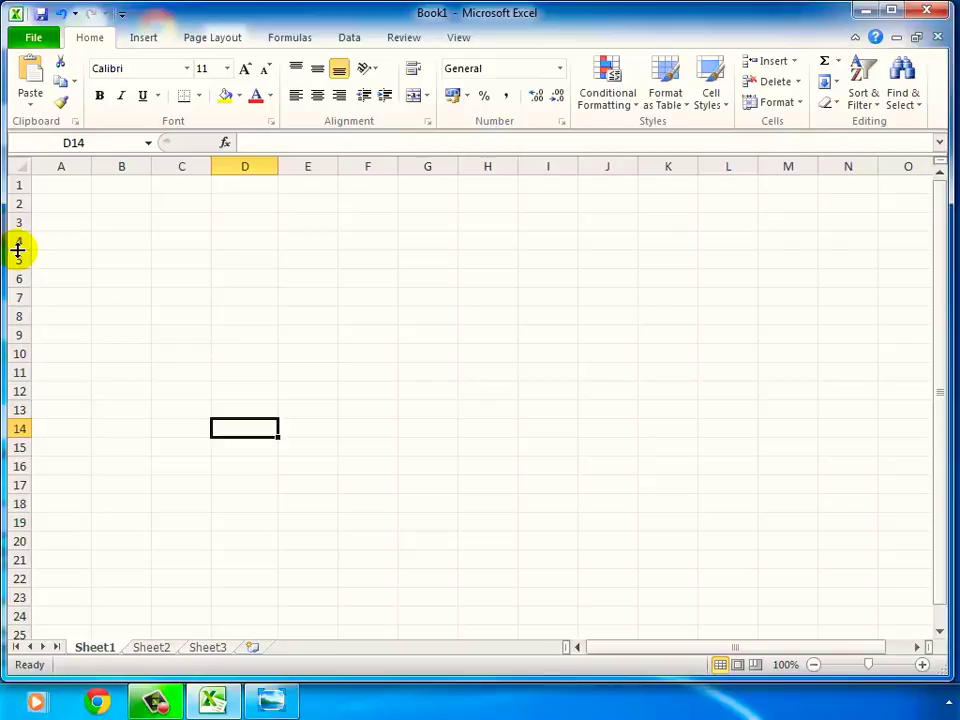
drag(18, 250, 45, 327)
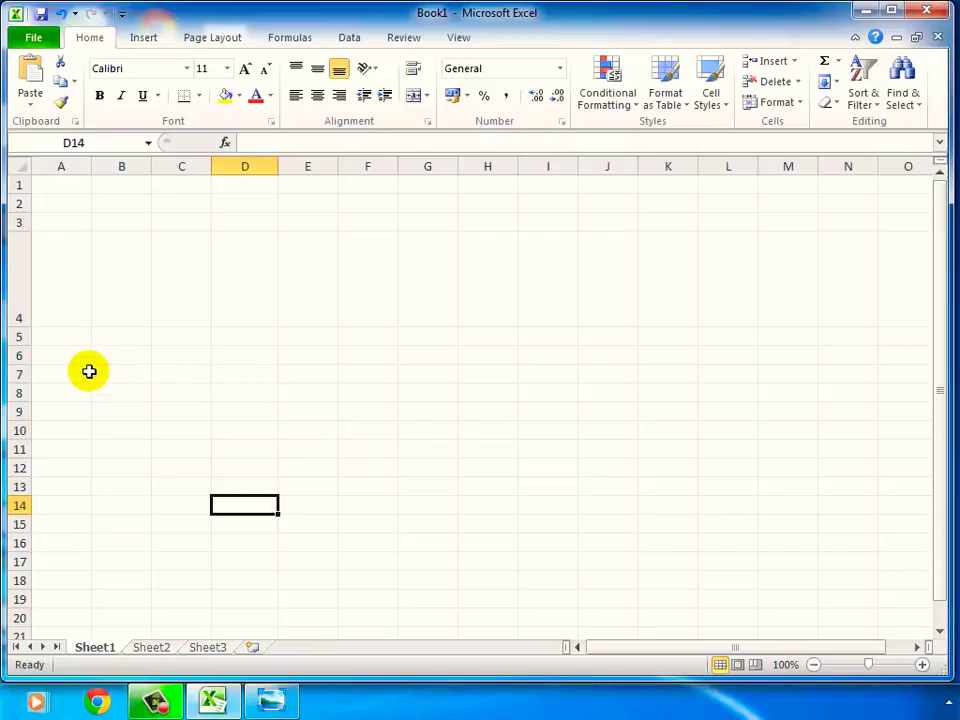
drag(25, 328, 26, 255)
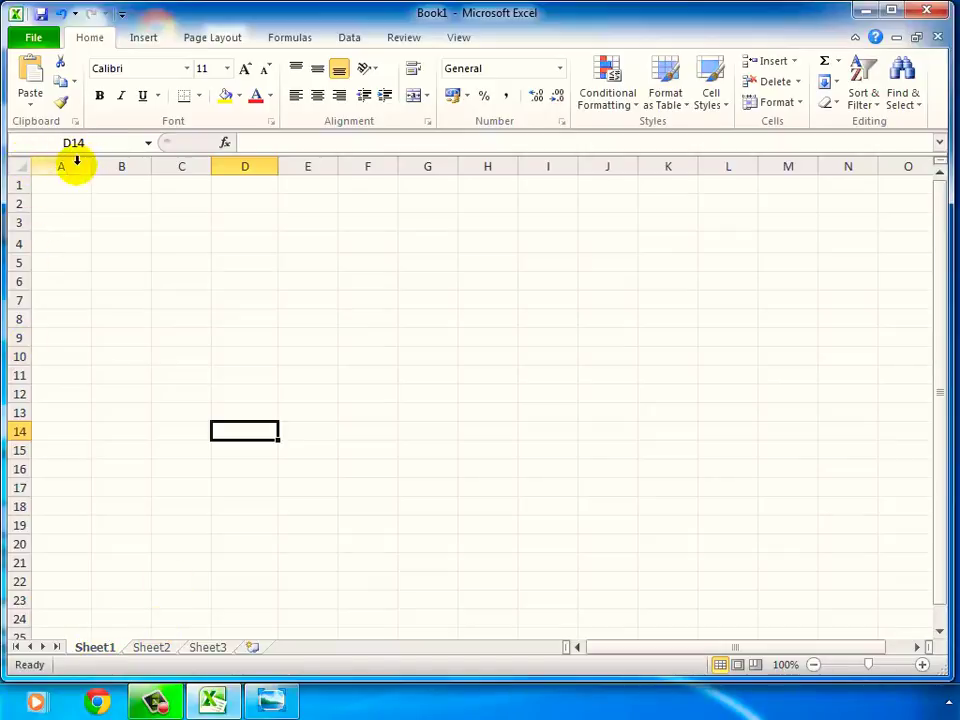
- Select the whole worksheet three times, clearing the selection each time by picking single cells such as E10, D5, B2 and B4
click(20, 166)
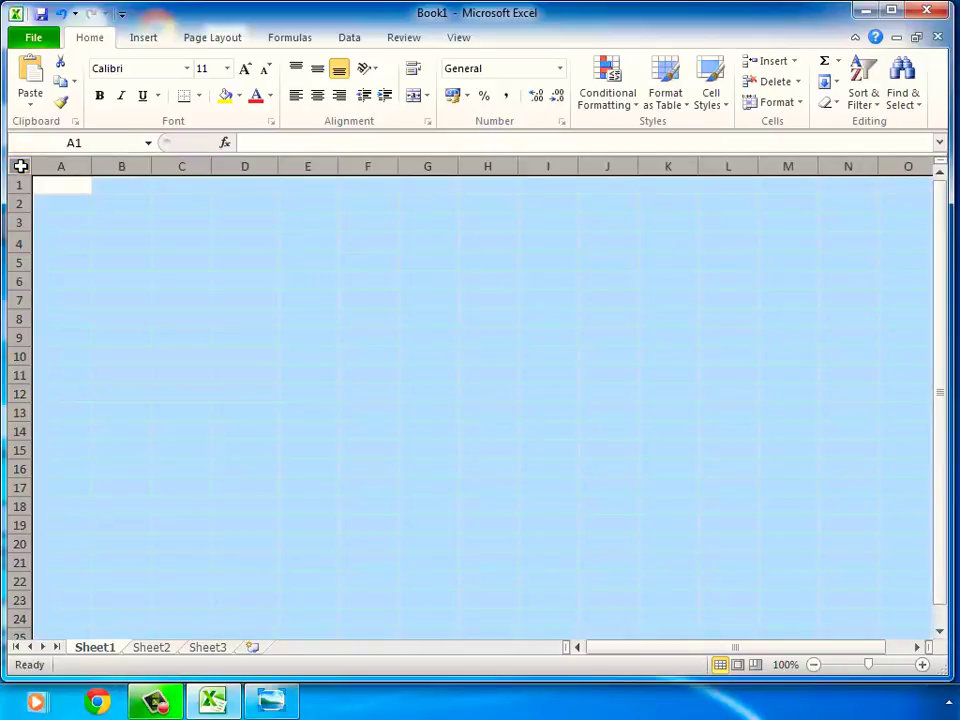
click(319, 350)
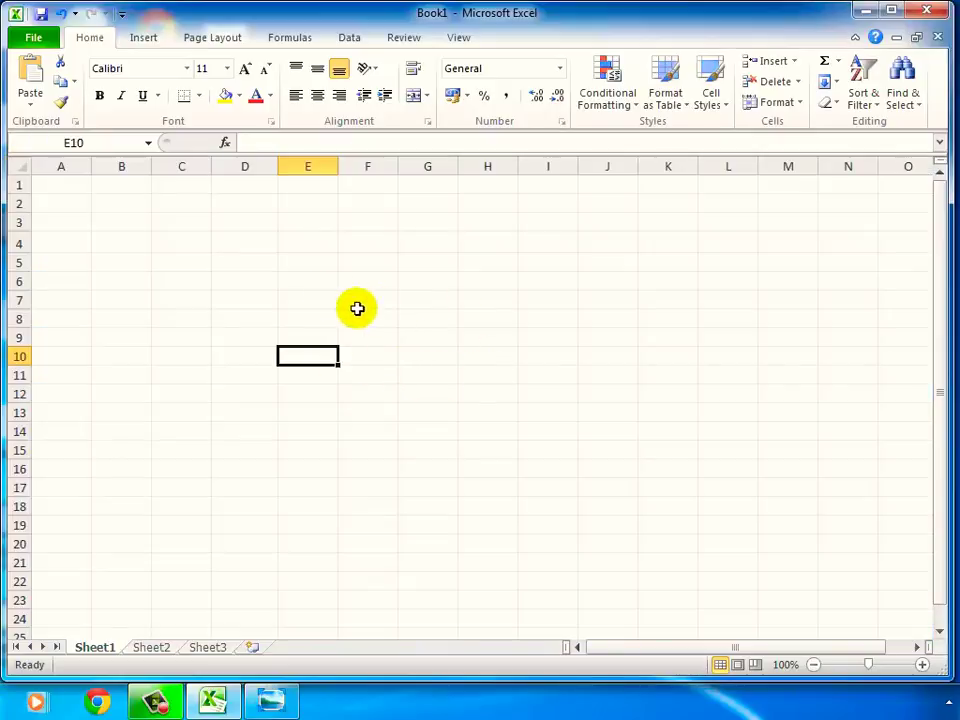
click(19, 167)
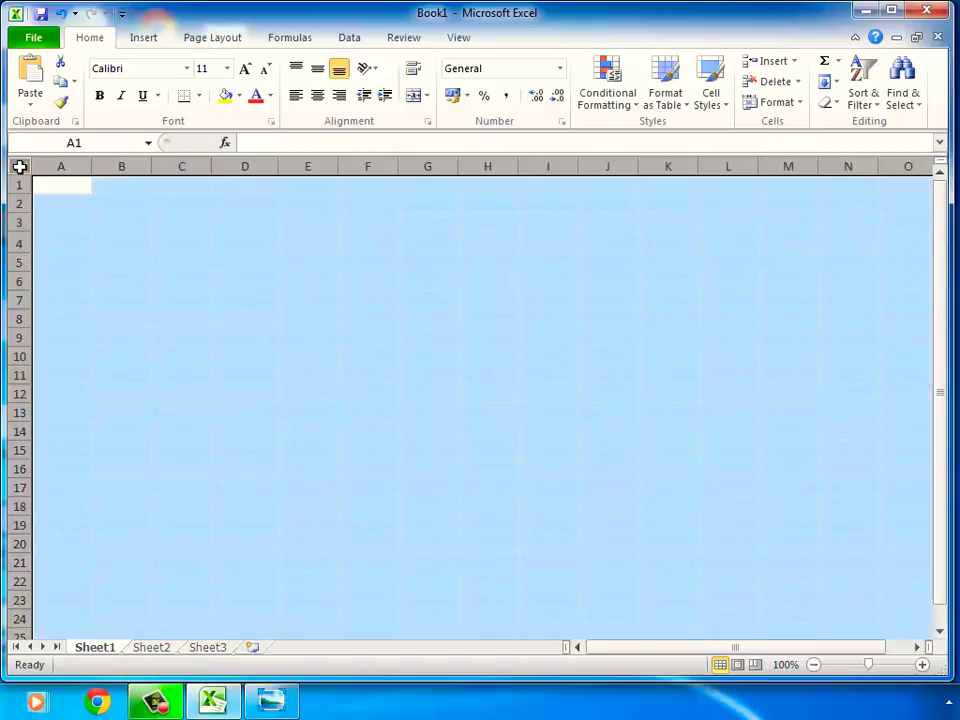
click(230, 263)
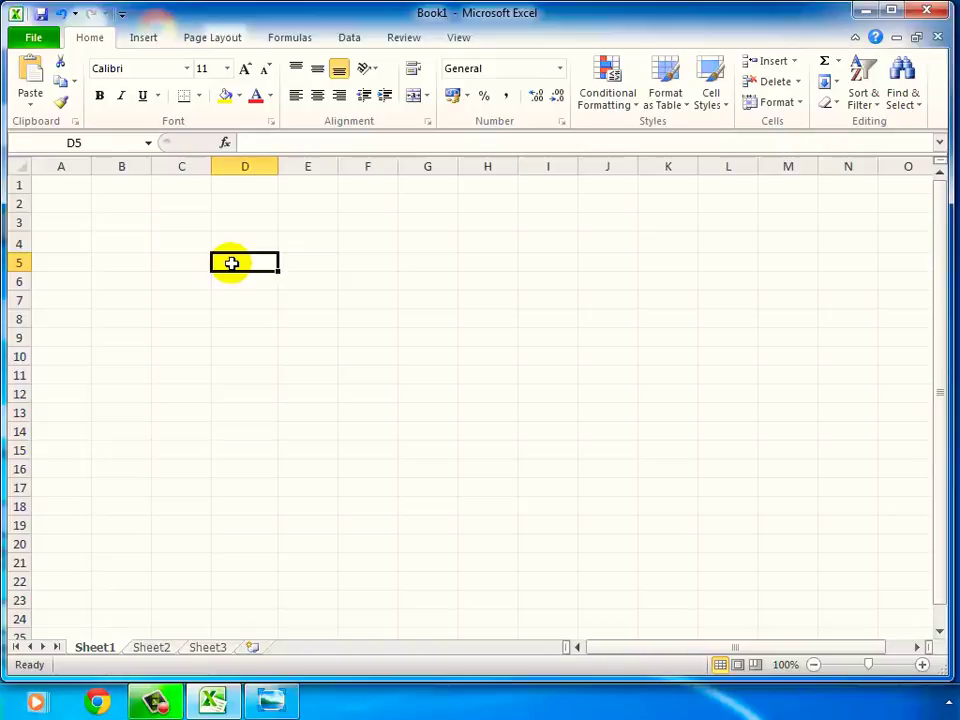
click(244, 216)
click(128, 205)
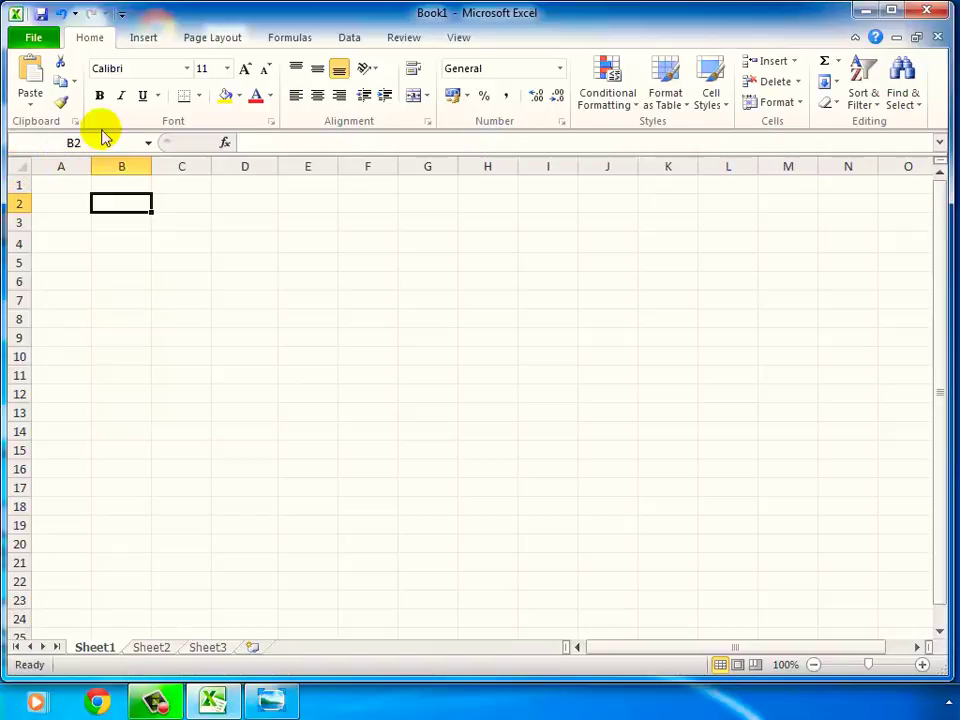
click(20, 165)
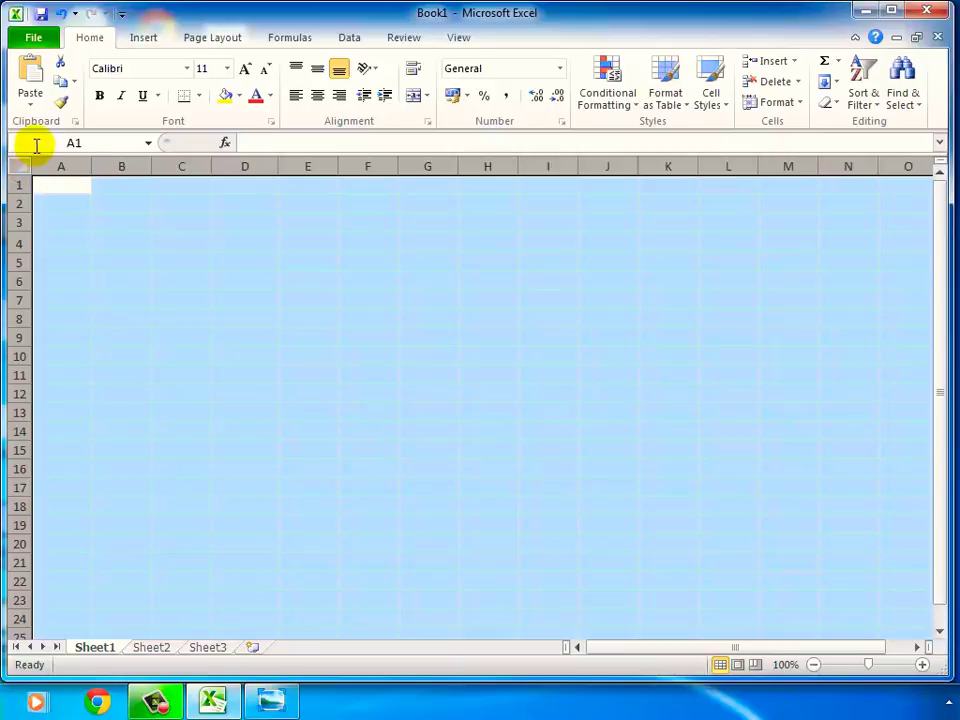
click(131, 240)
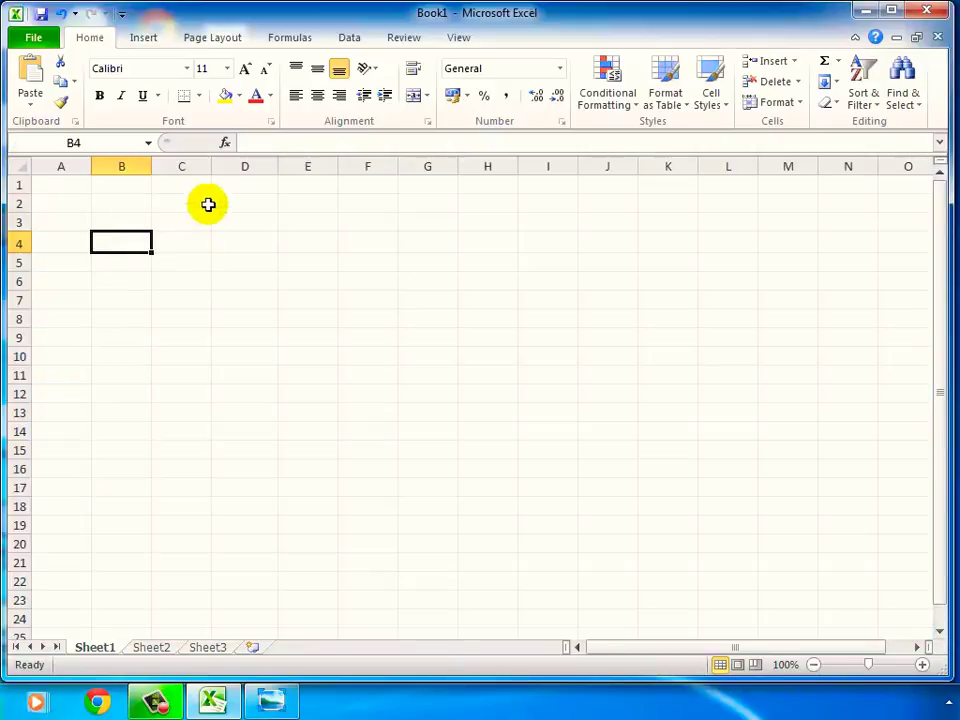
- Select column D, cell E4 and a row 1 range starting at D1, dismiss the Windows color scheme prompt, and select cell D10
click(256, 166)
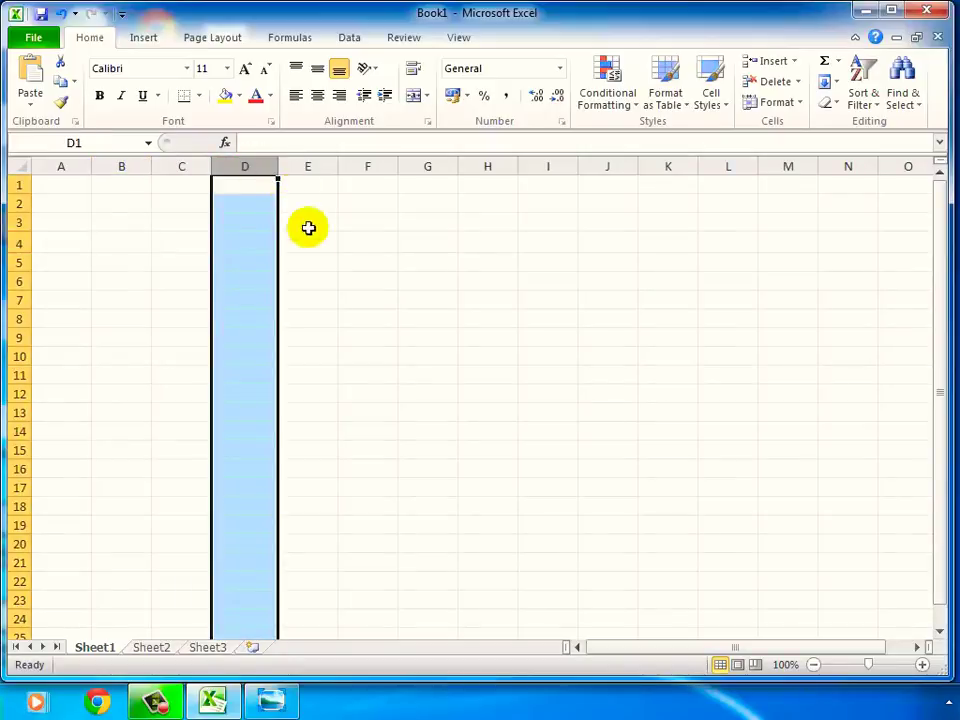
click(315, 243)
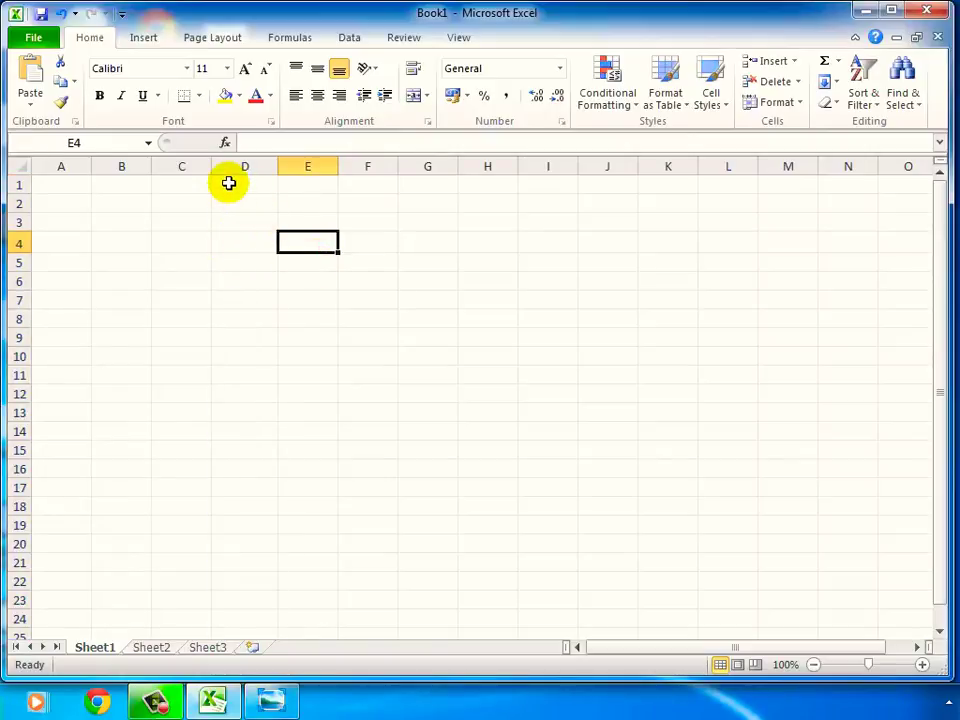
drag(229, 183, 465, 190)
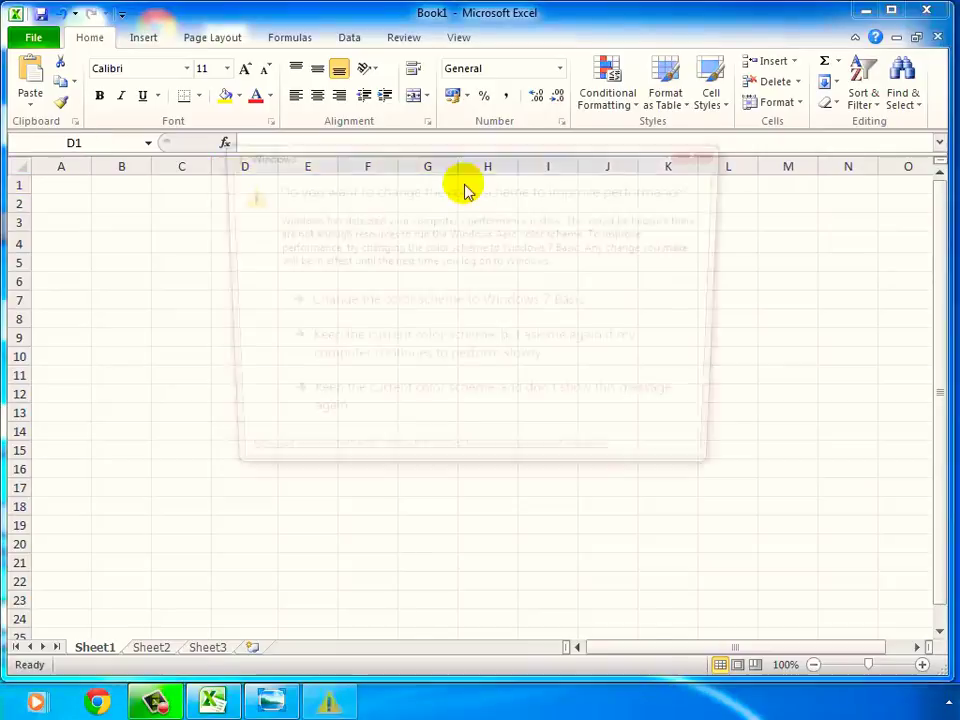
click(316, 355)
click(275, 355)
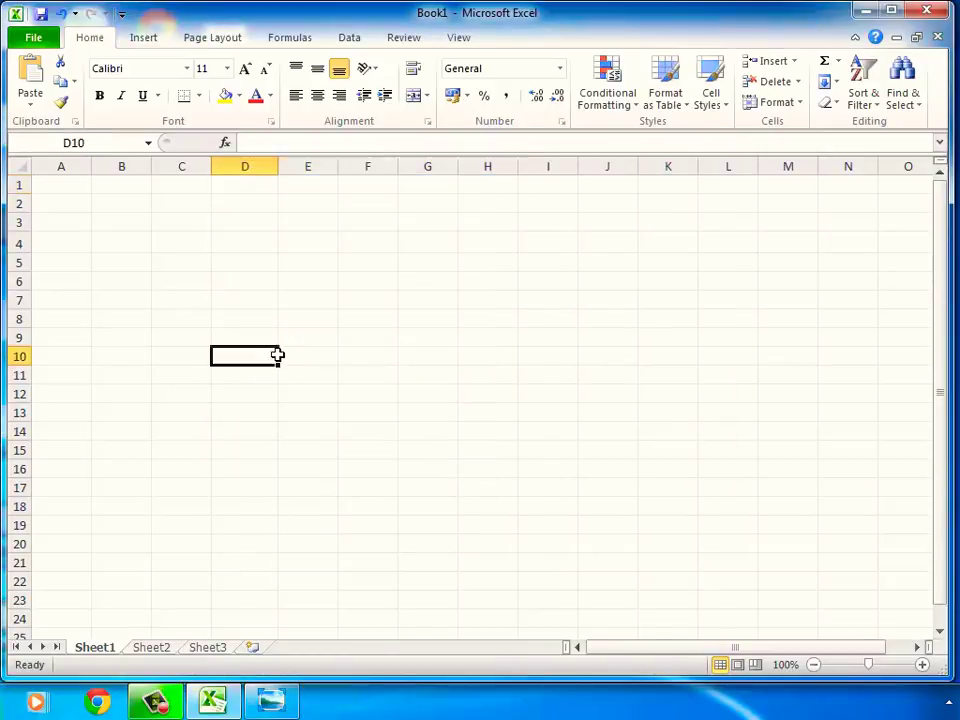
- Select cells D1 to H1, try widening column D, undo the width change, and select cell E4
drag(240, 183, 480, 182)
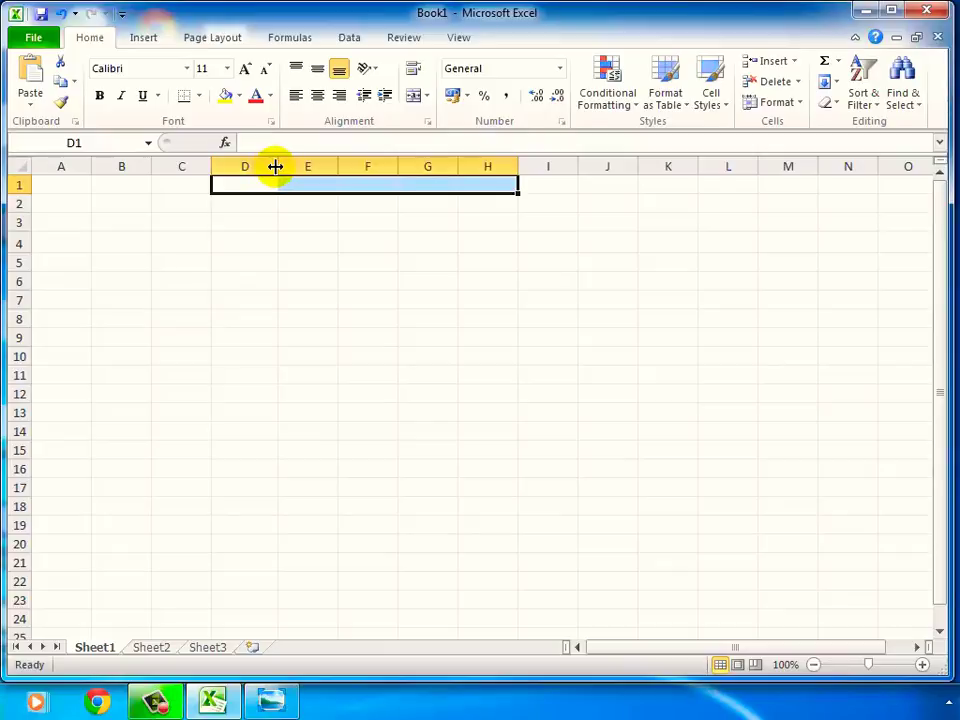
drag(275, 166, 366, 166)
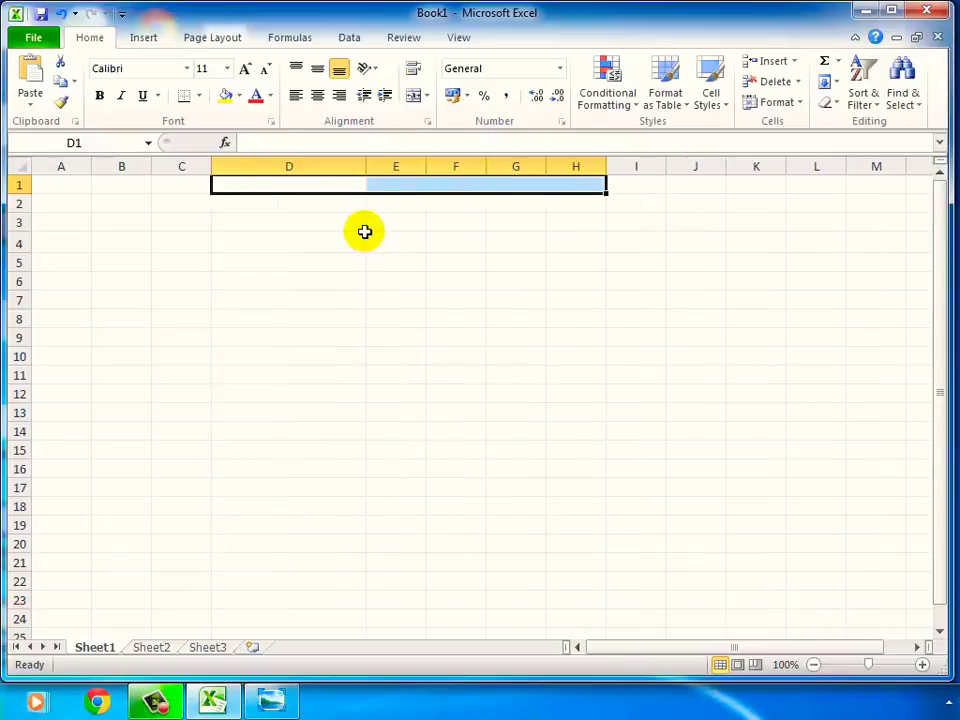
key(ctrl+z)
click(300, 240)
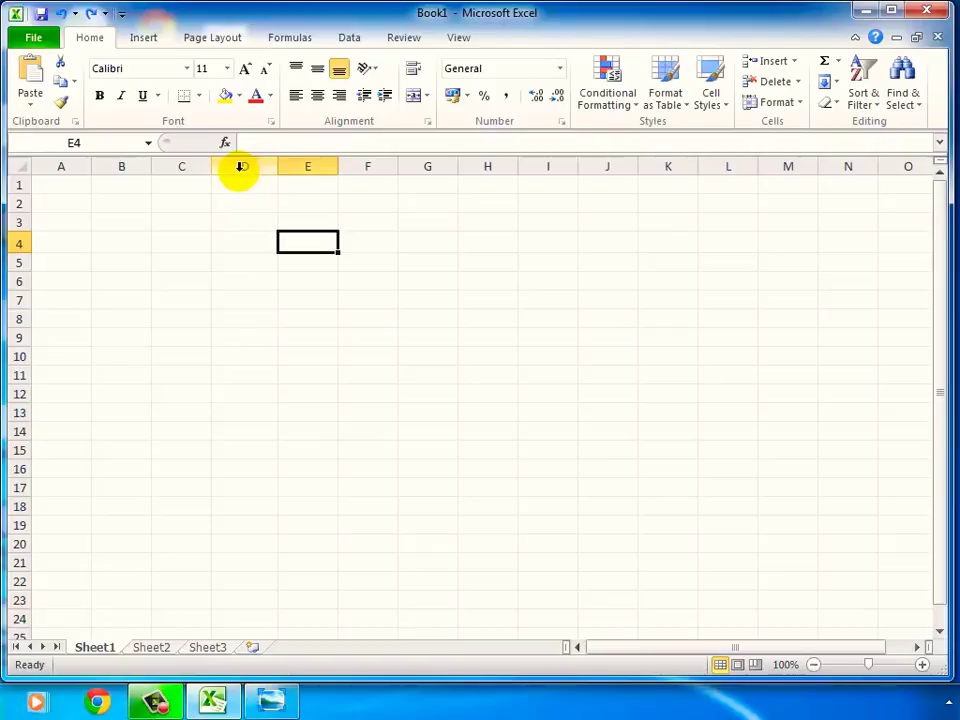
- Select columns D to G, try widening them all together, and undo the width change
drag(241, 166, 416, 168)
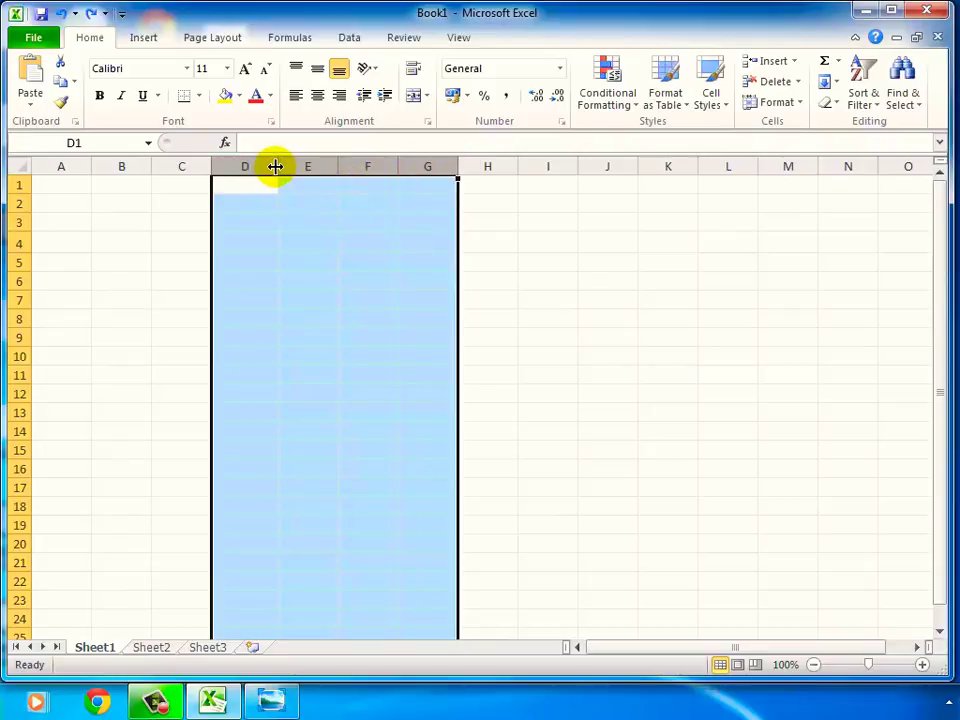
drag(275, 166, 353, 167)
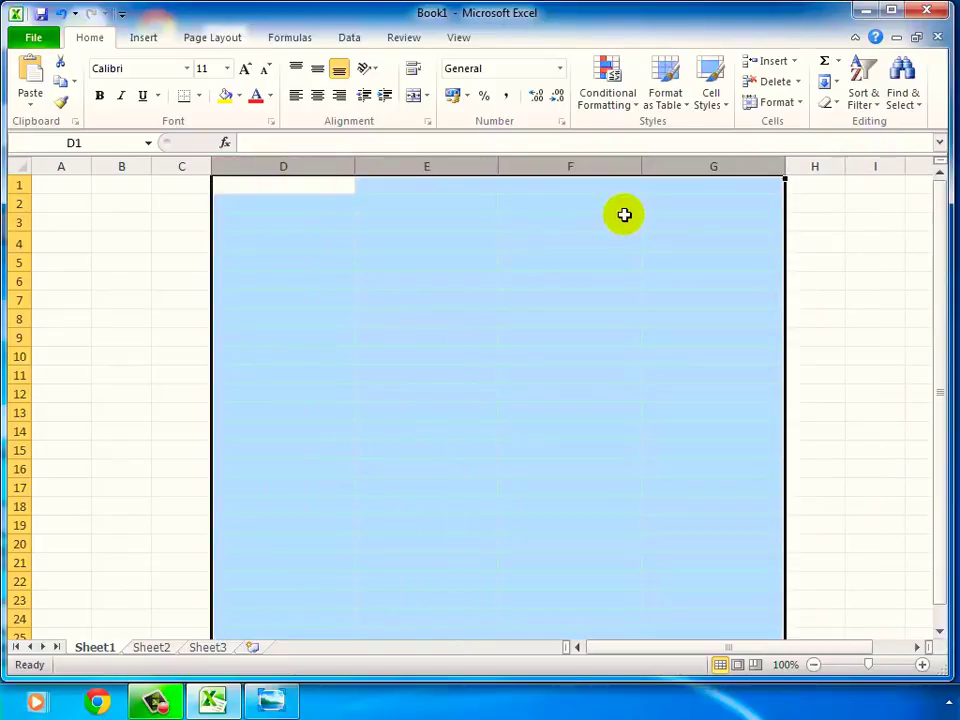
click(692, 229)
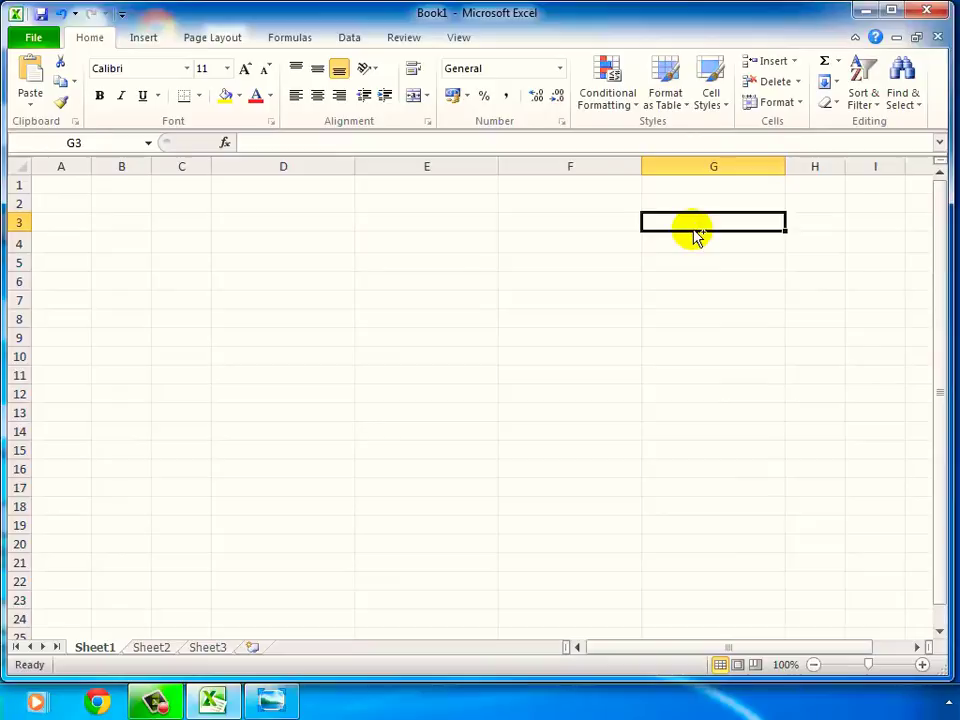
key(ctrl+z)
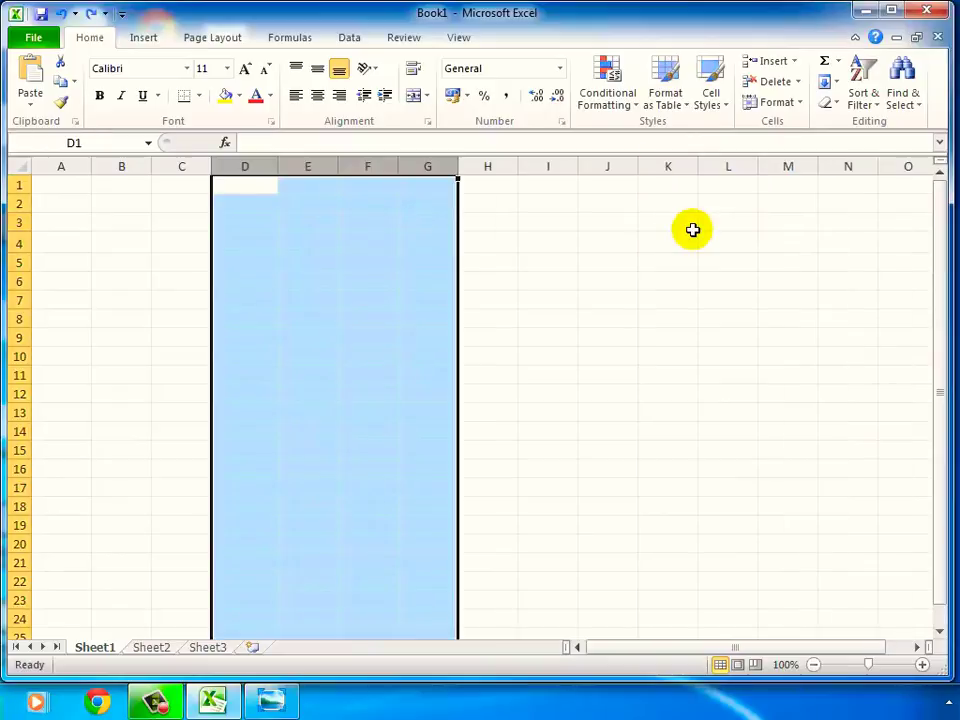
click(182, 248)
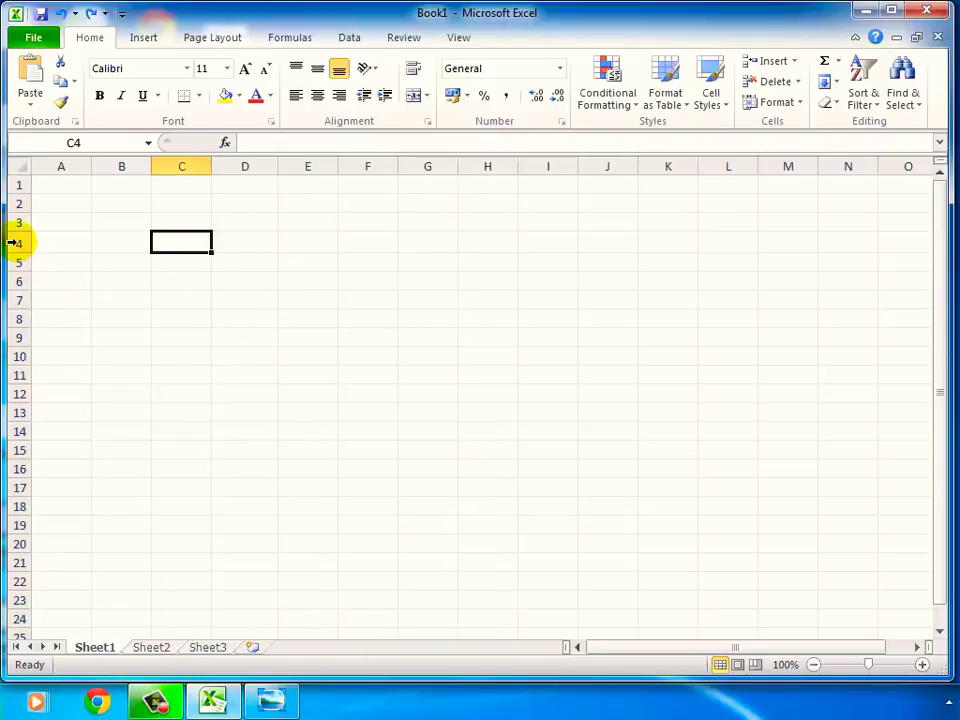
- Select rows 4 to 8, try increasing their height together, and undo the height change
drag(14, 241, 18, 317)
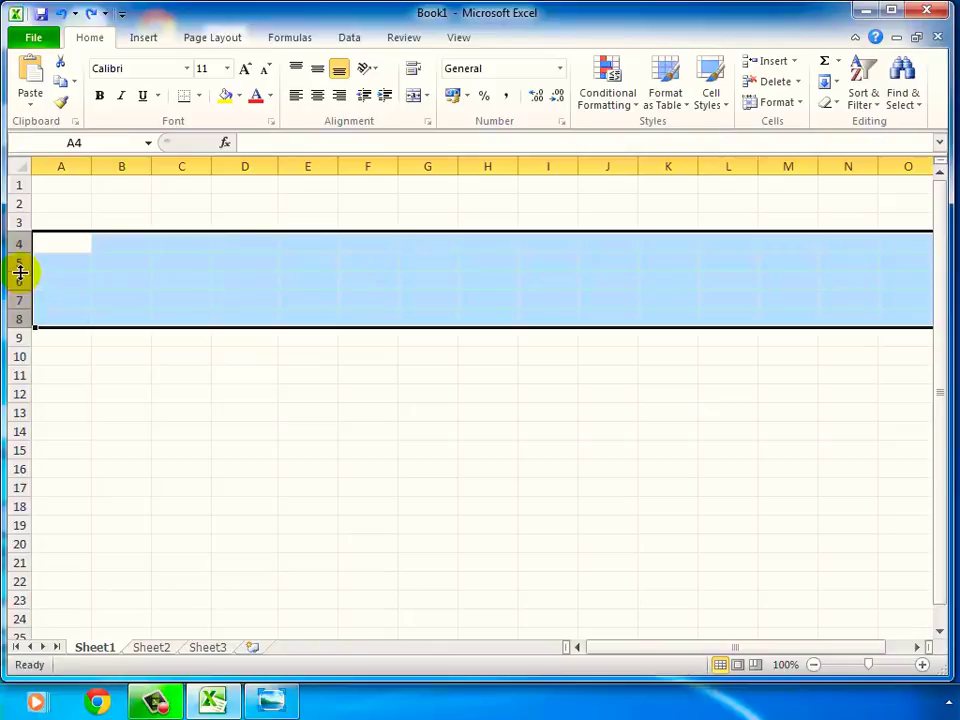
drag(21, 272, 18, 306)
click(192, 380)
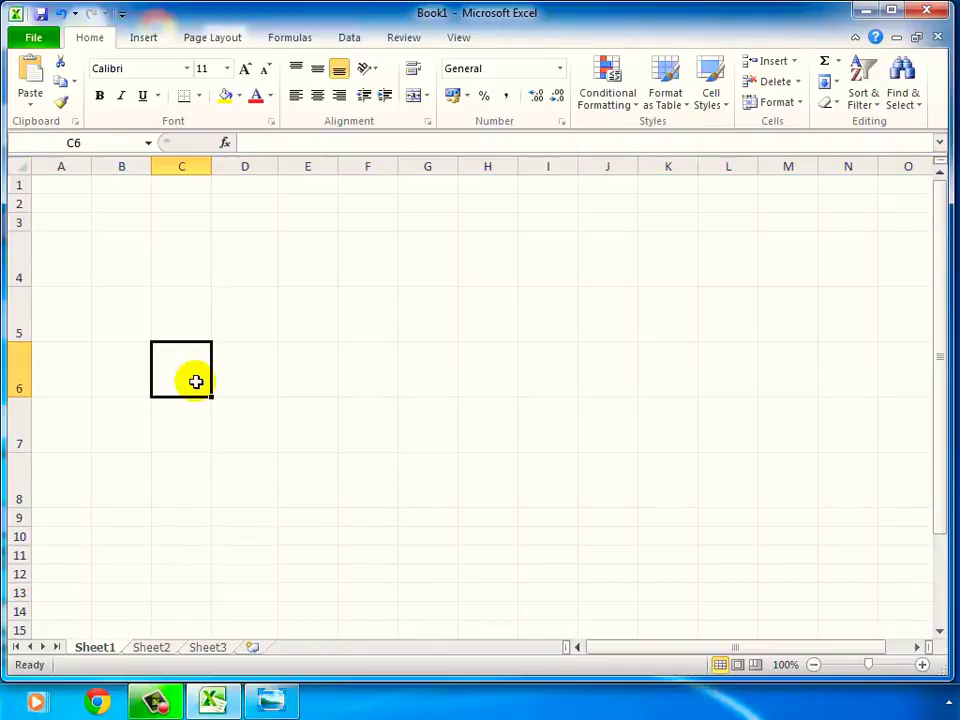
key(ctrl+z)
click(176, 428)
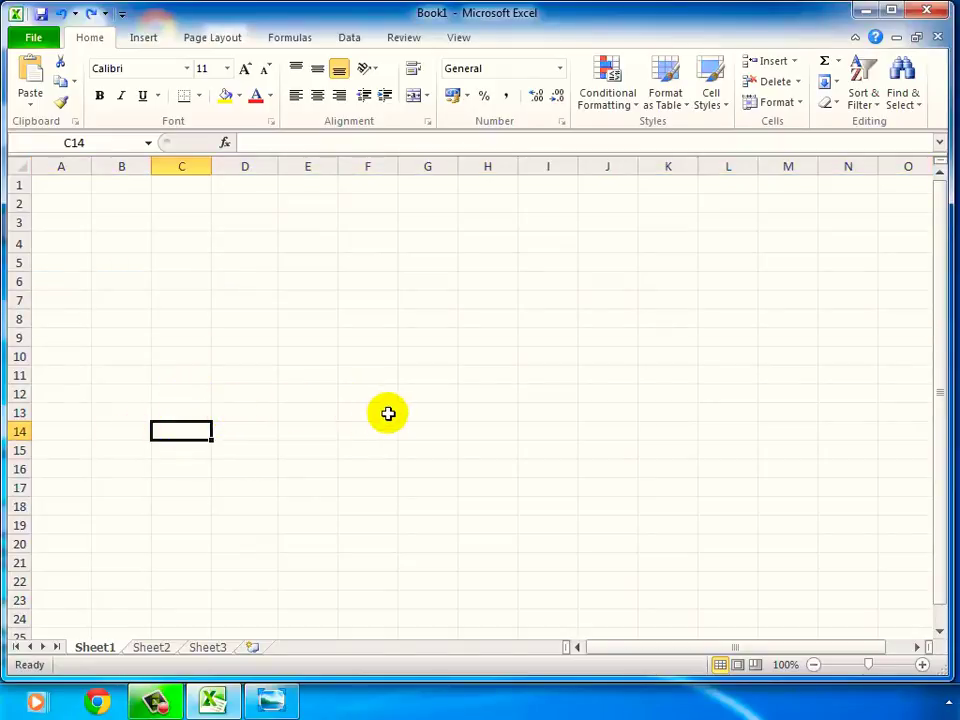
- Select single cells one after another, including A1 and D4, and finish on cell A1
click(200, 298)
click(54, 183)
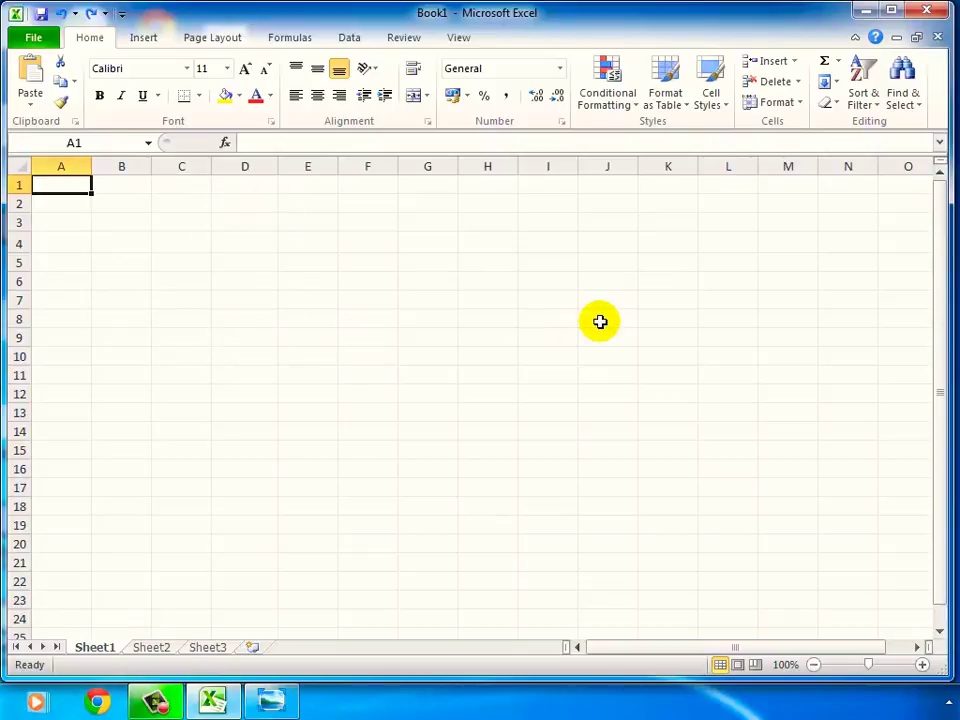
click(412, 283)
click(242, 242)
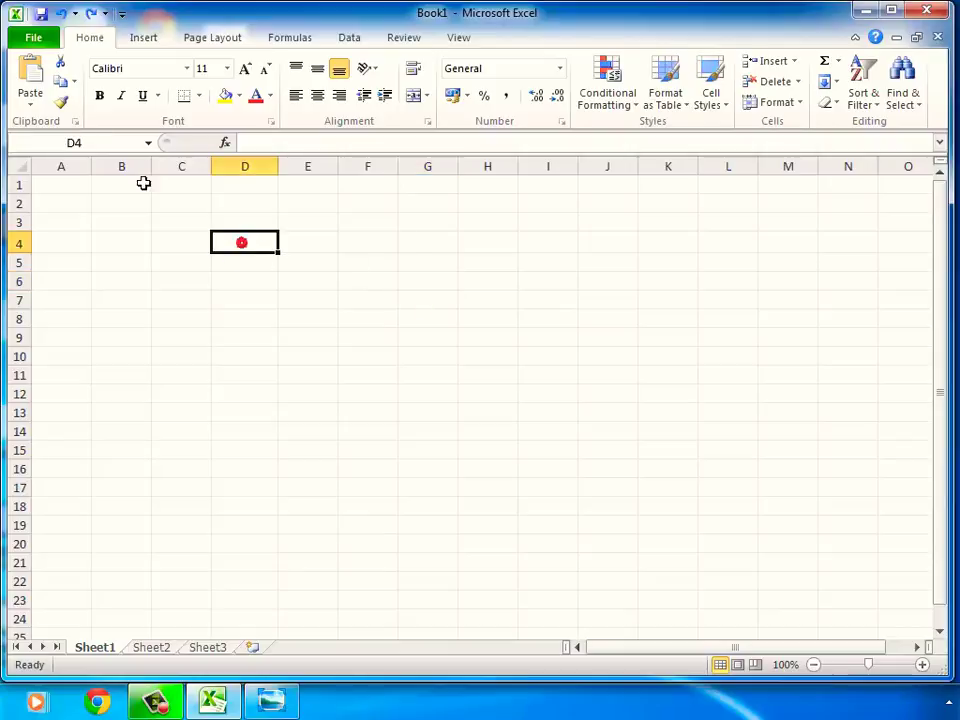
click(43, 187)
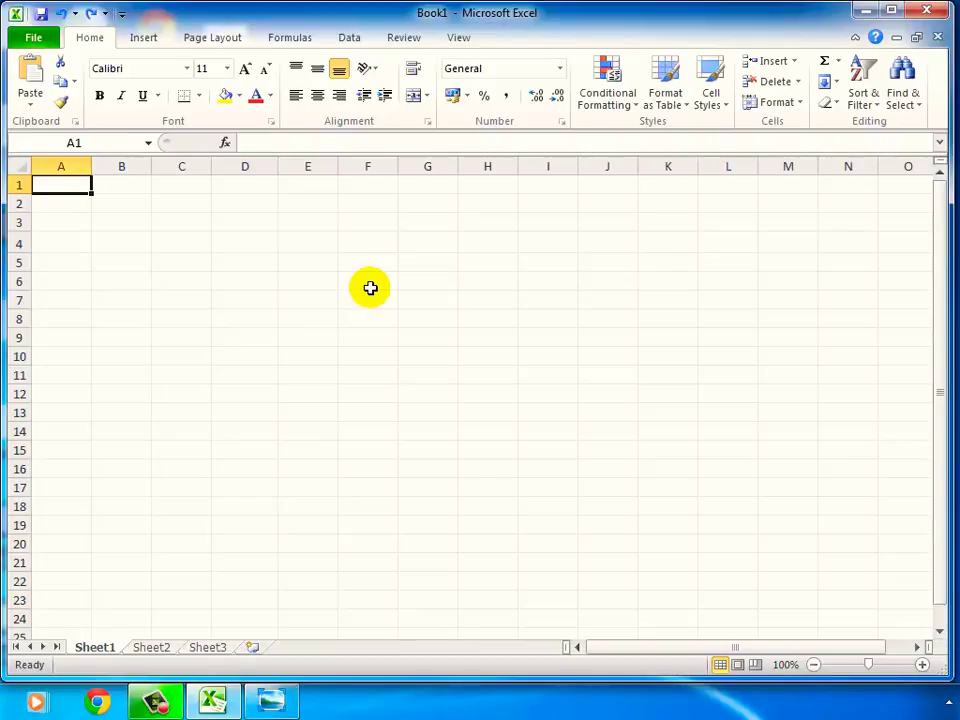
click(160, 702)
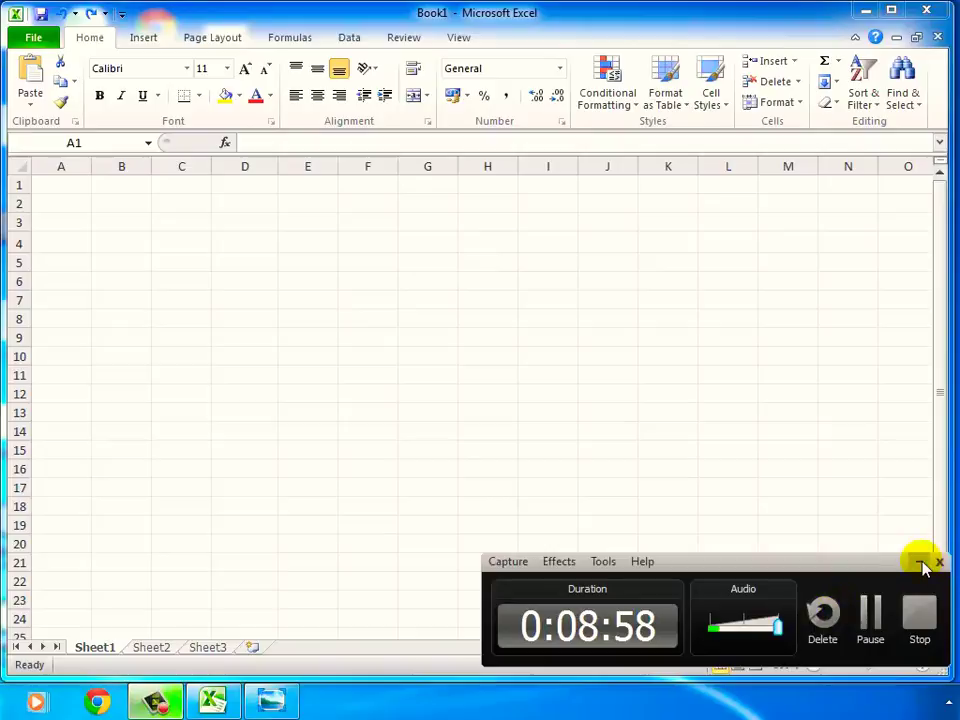
click(920, 563)
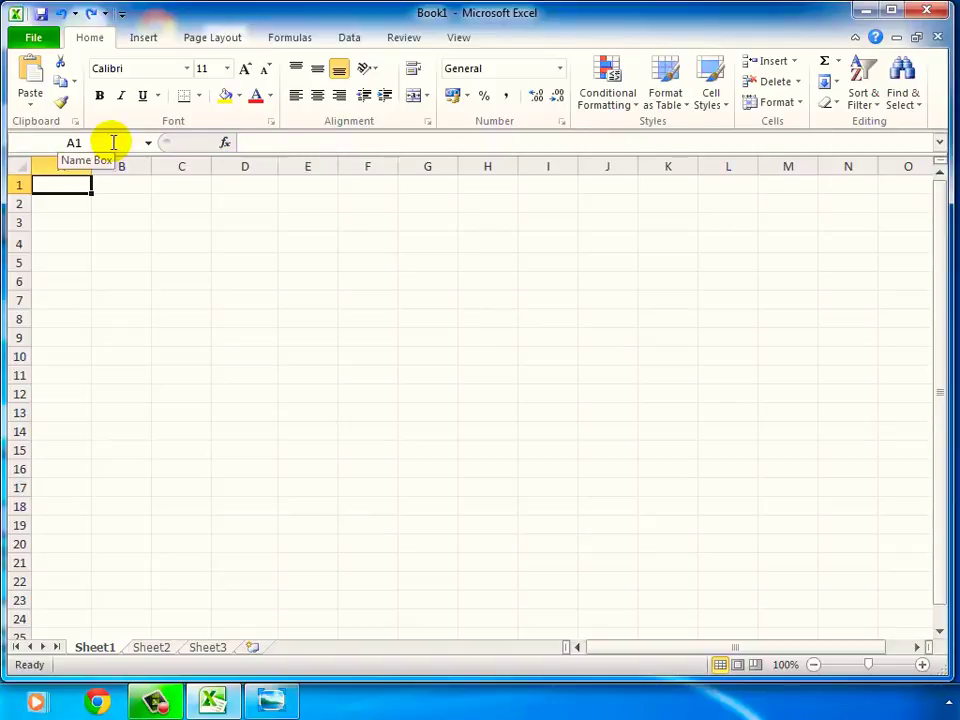
- Select column E, cell F4, columns E to H together and row 3, clearing the selection with cell D6
click(306, 166)
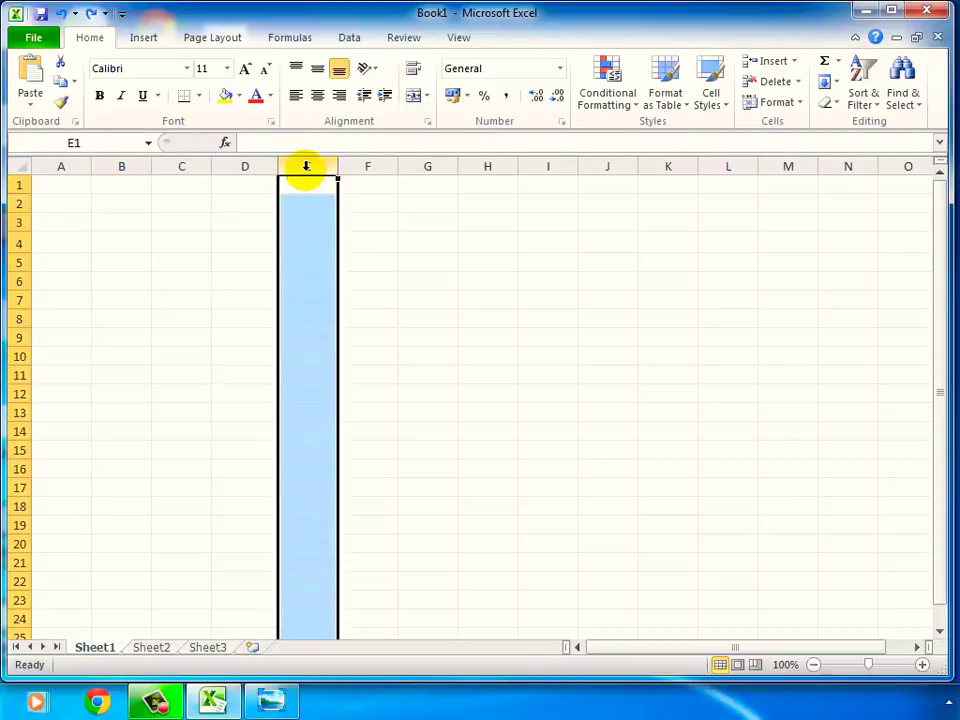
click(395, 240)
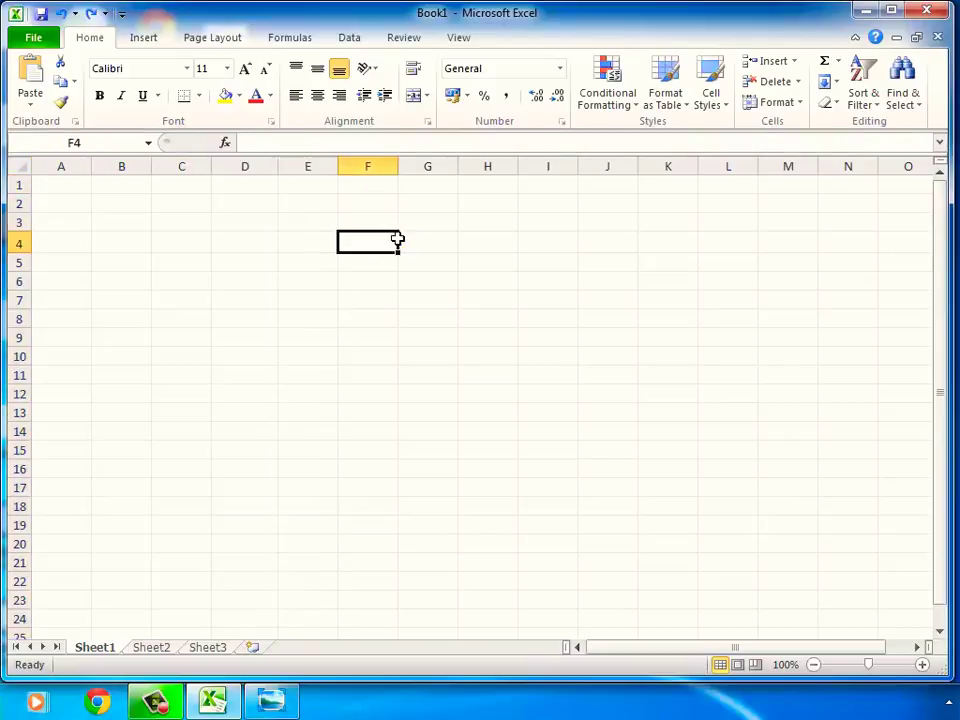
click(319, 164)
drag(319, 164, 497, 165)
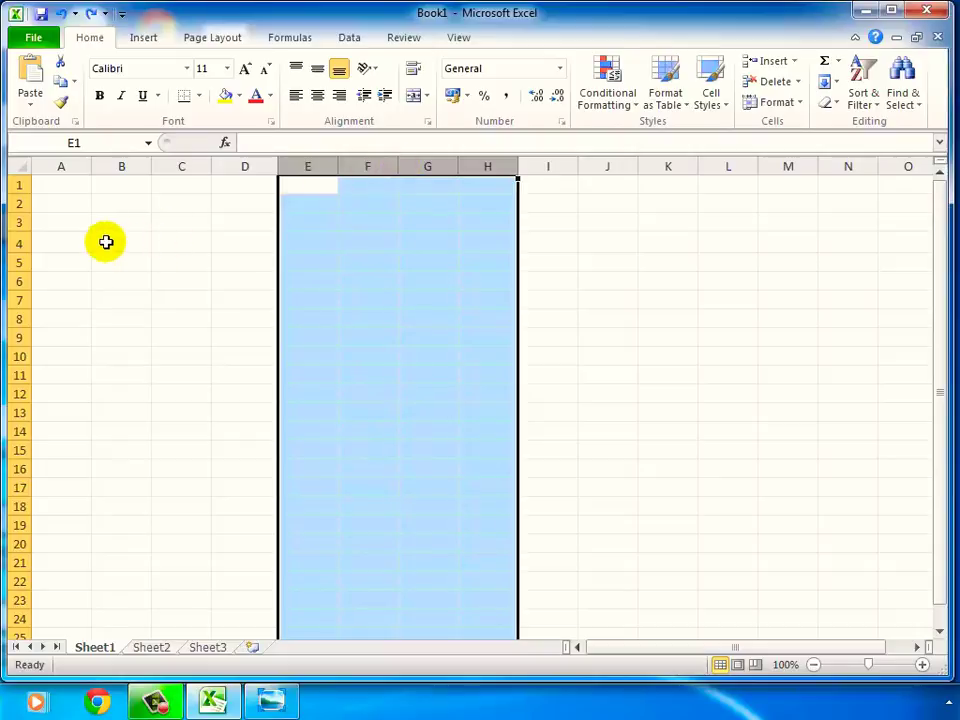
click(17, 221)
click(242, 281)
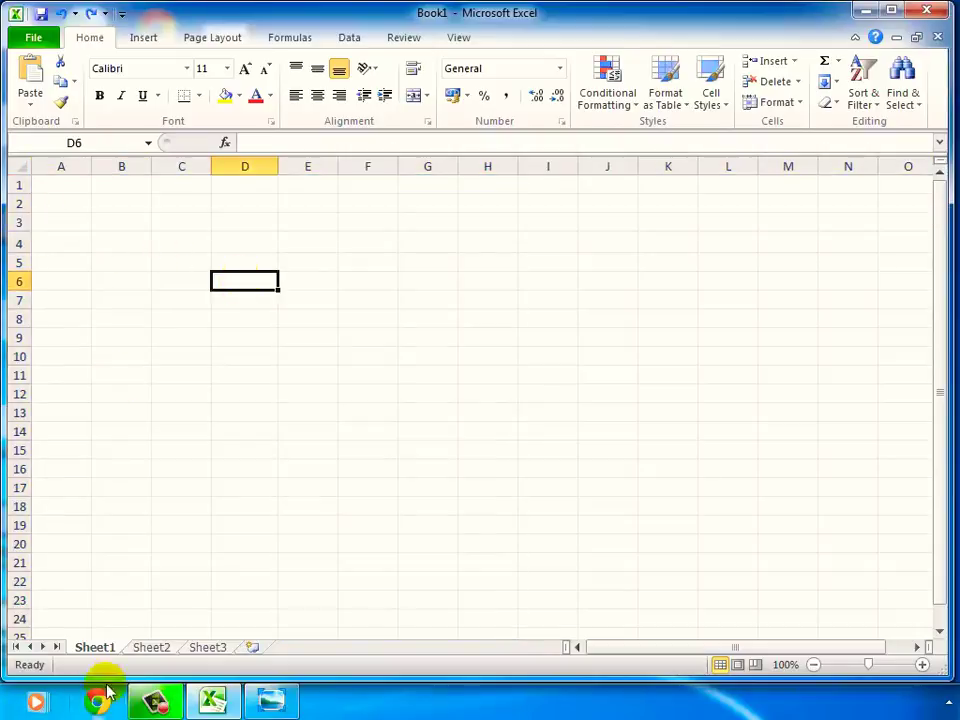
- View Sheet2 and Sheet3 and return to Sheet1
click(148, 649)
click(195, 649)
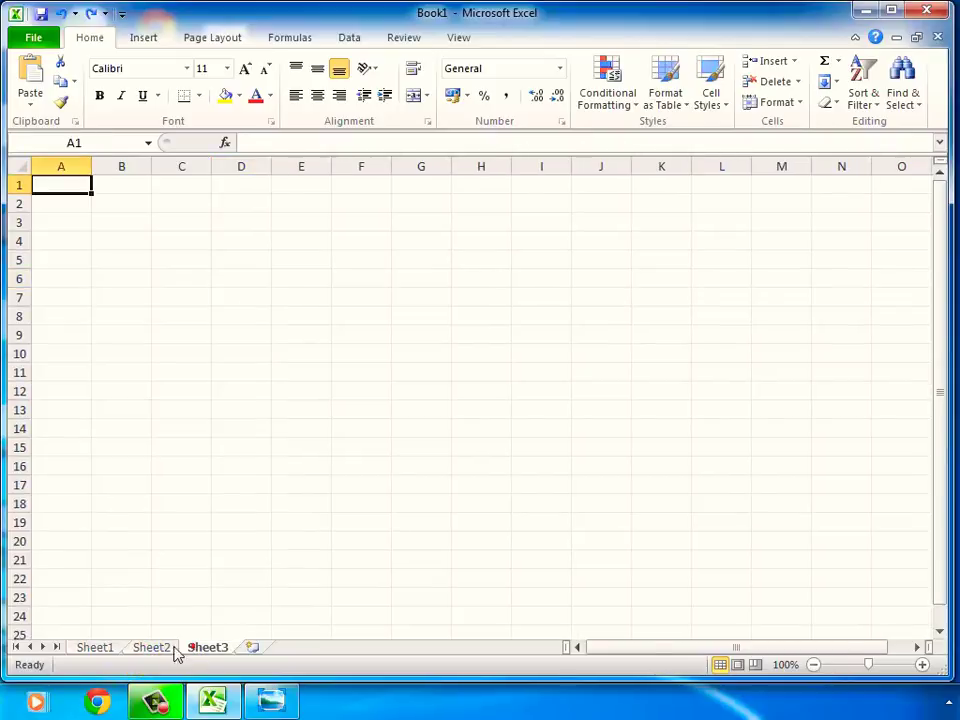
click(82, 649)
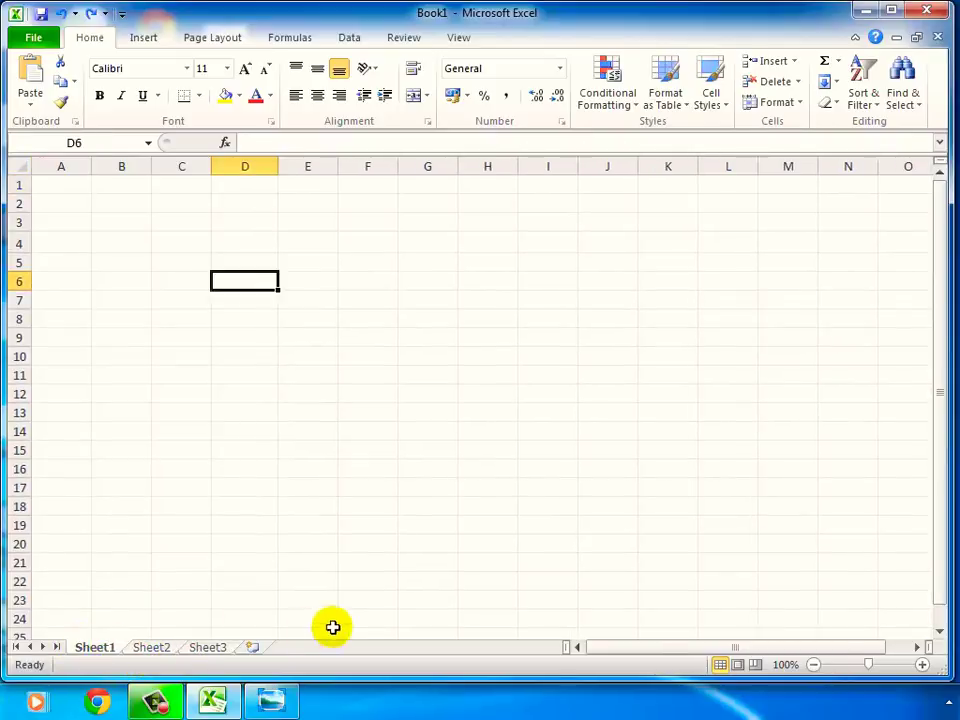
- Select all of Sheet1, clear the selection with cell D12, and insert a new worksheet after Sheet3
click(23, 168)
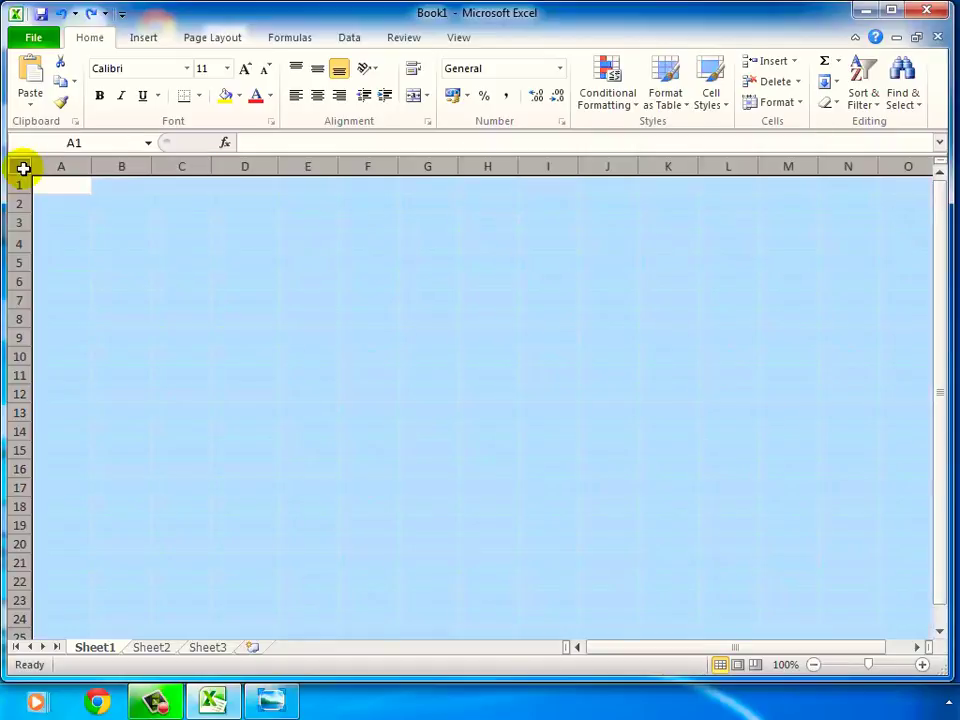
click(217, 398)
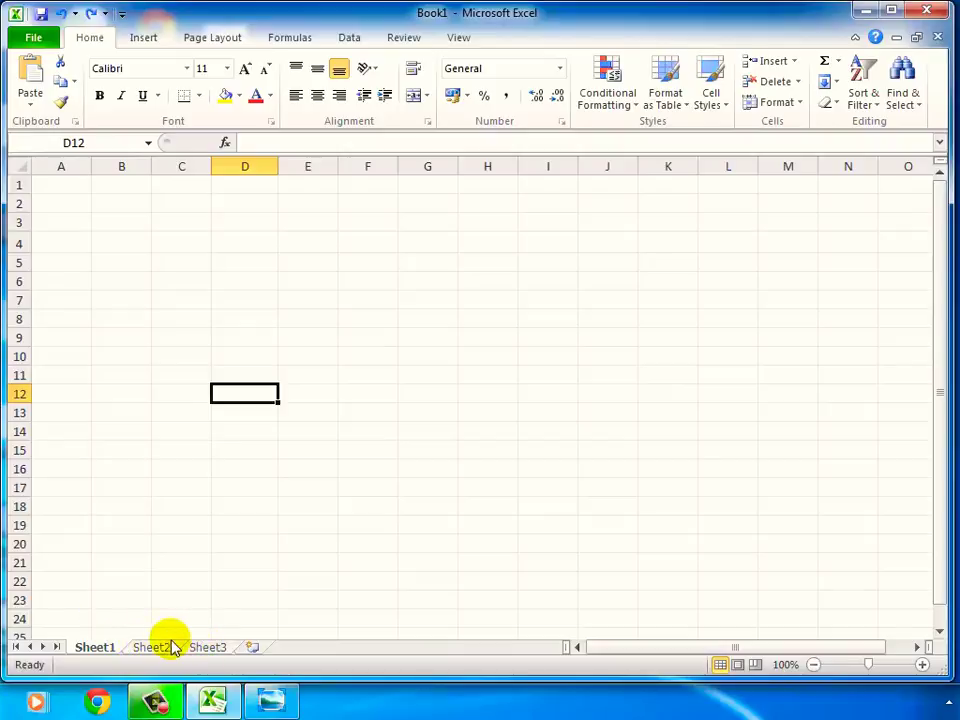
click(252, 648)
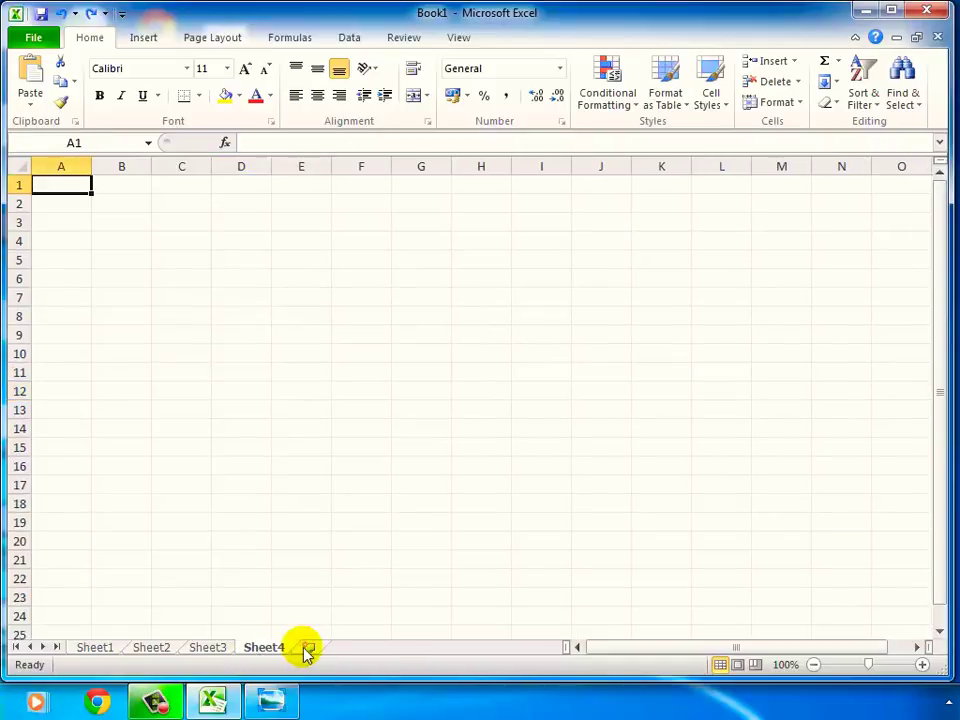